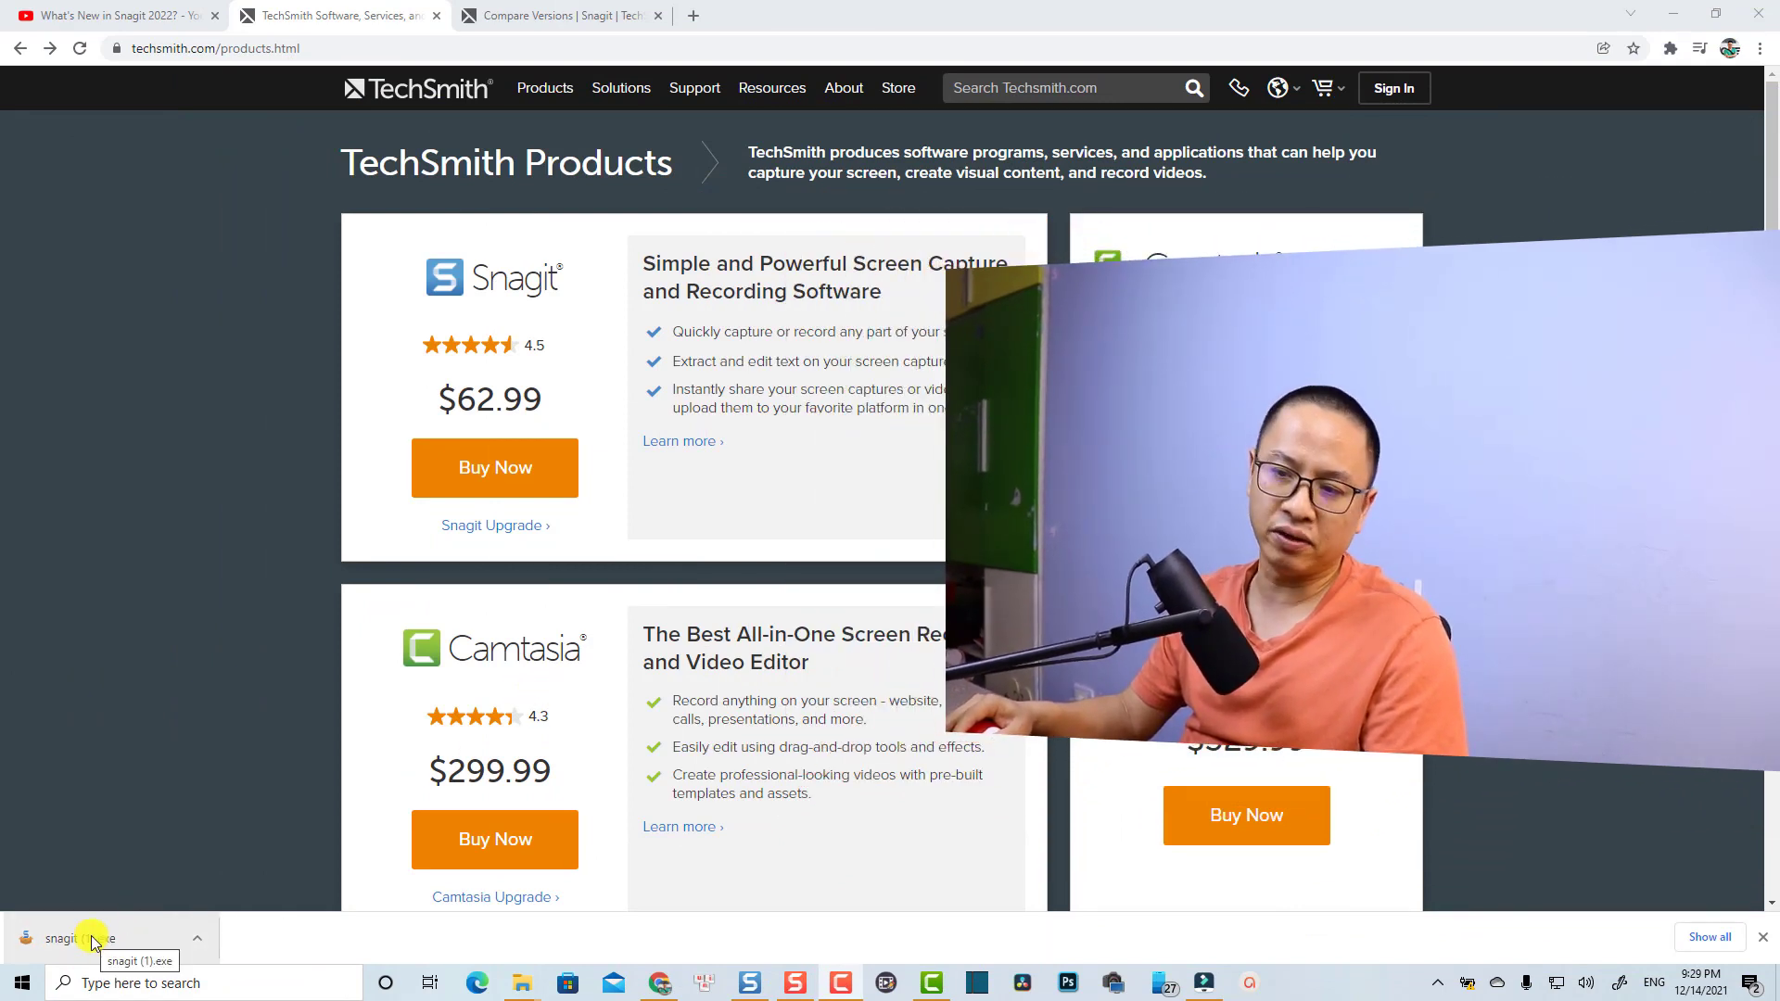
# Launch snagit (1).exe and bring back its Setup Blocked notice saying Snagit is running.
pyautogui.click(93, 940)
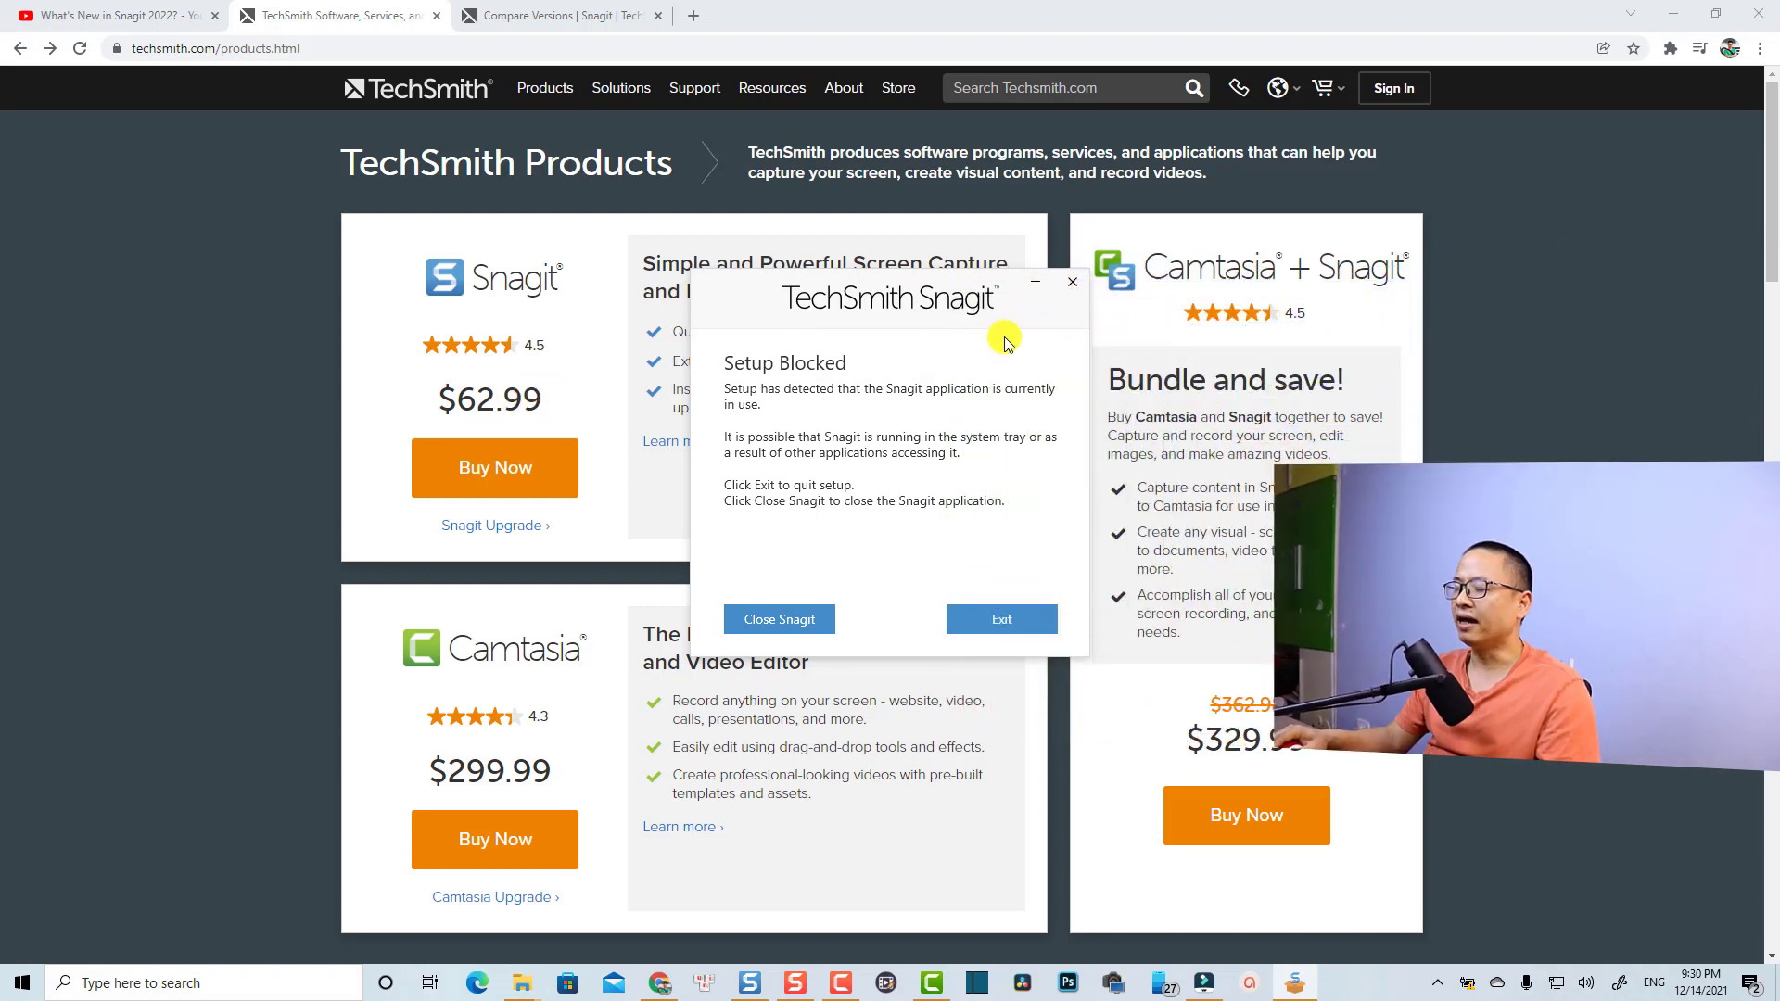
pyautogui.click(1073, 282)
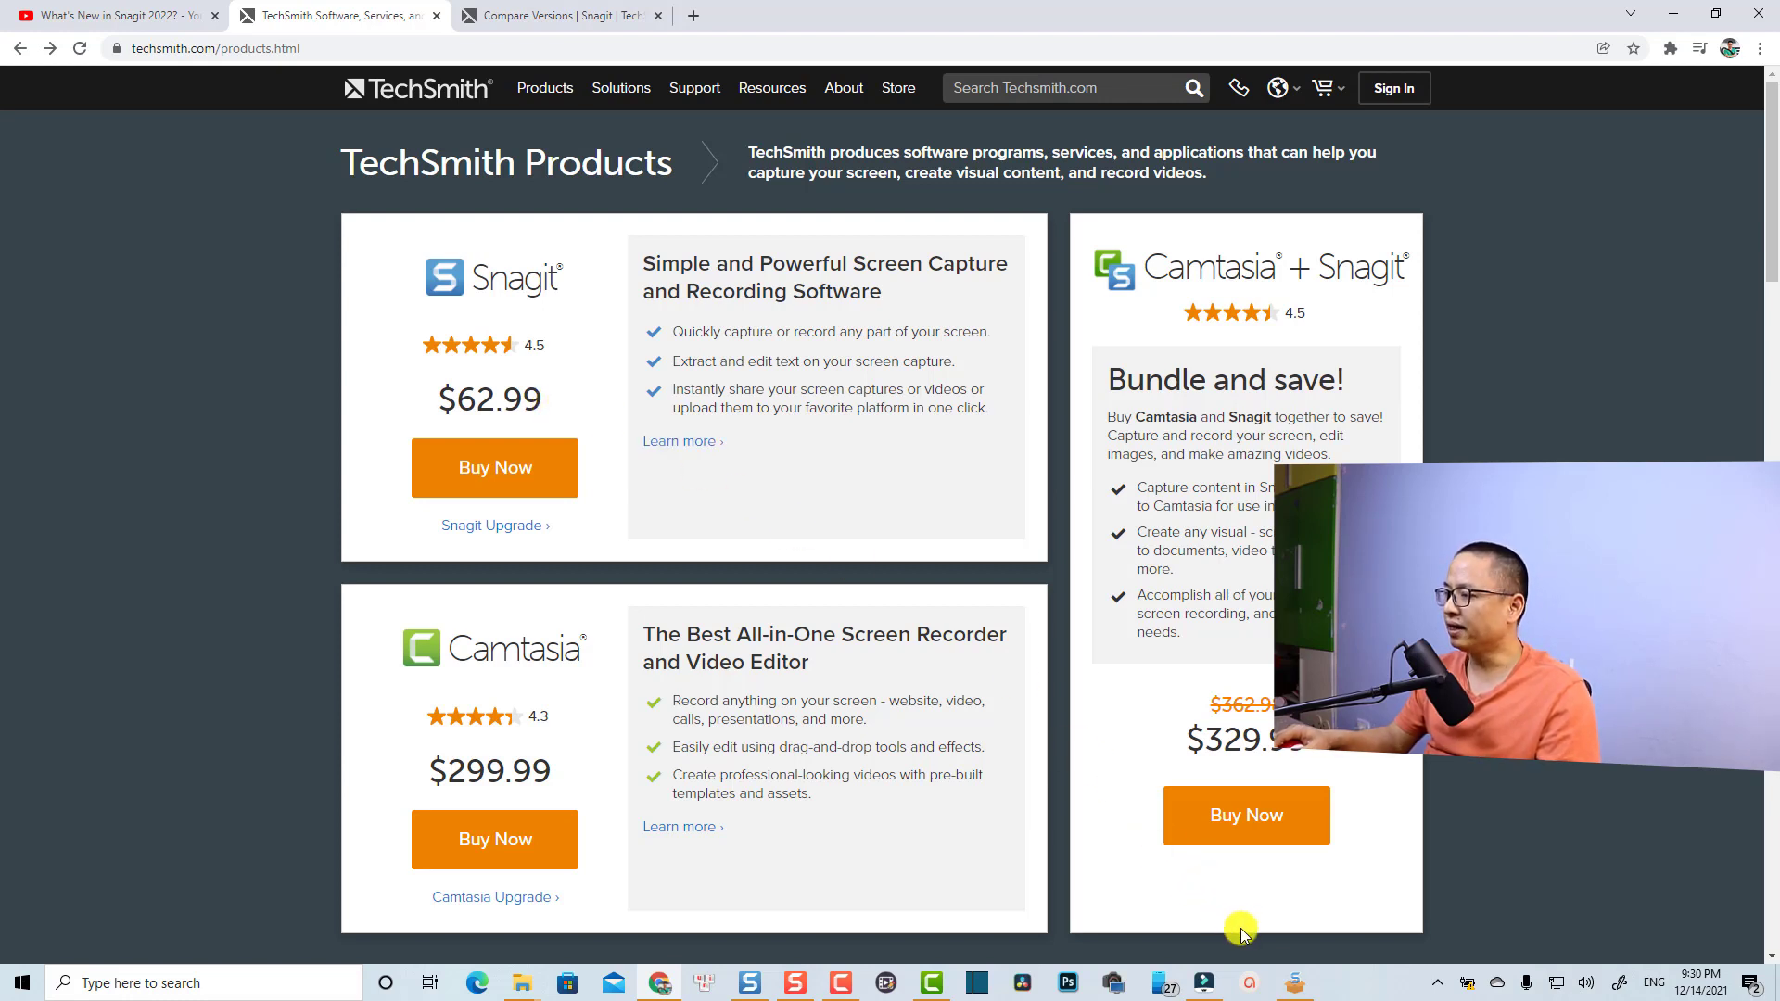
pyautogui.click(1311, 990)
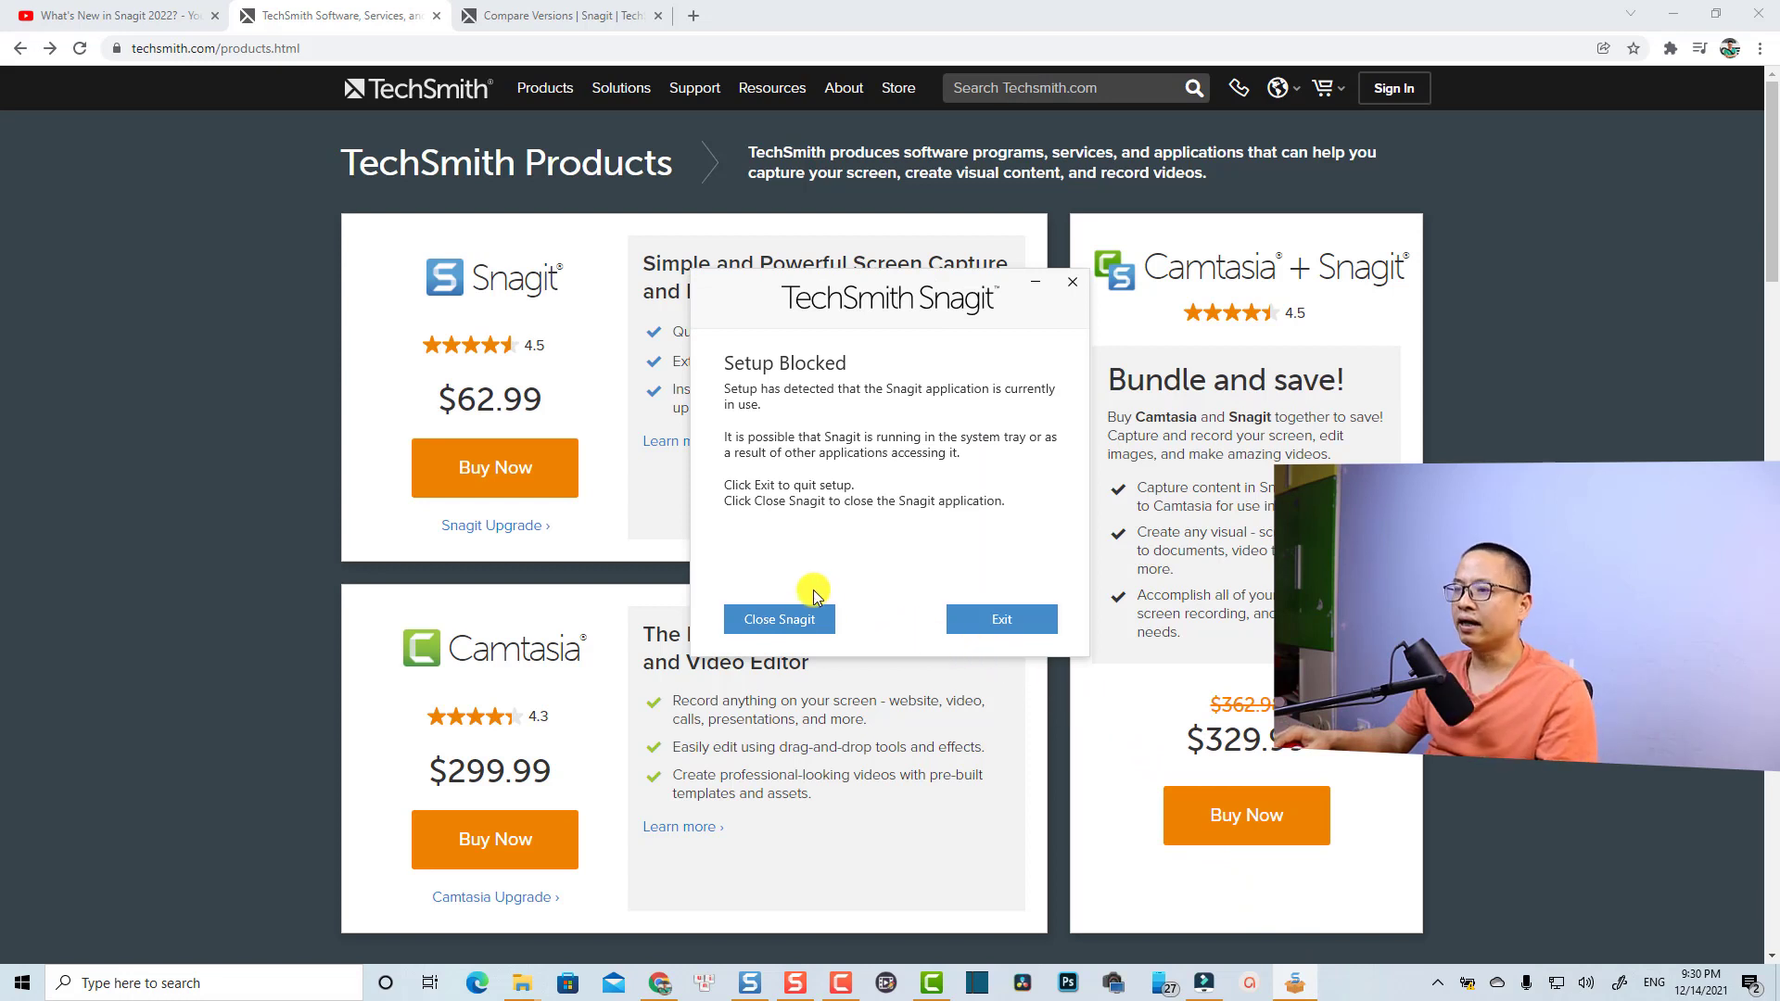
# Close the running Snagit capture window and Snagit Editor, then accept the license terms and install.
pyautogui.click(795, 981)
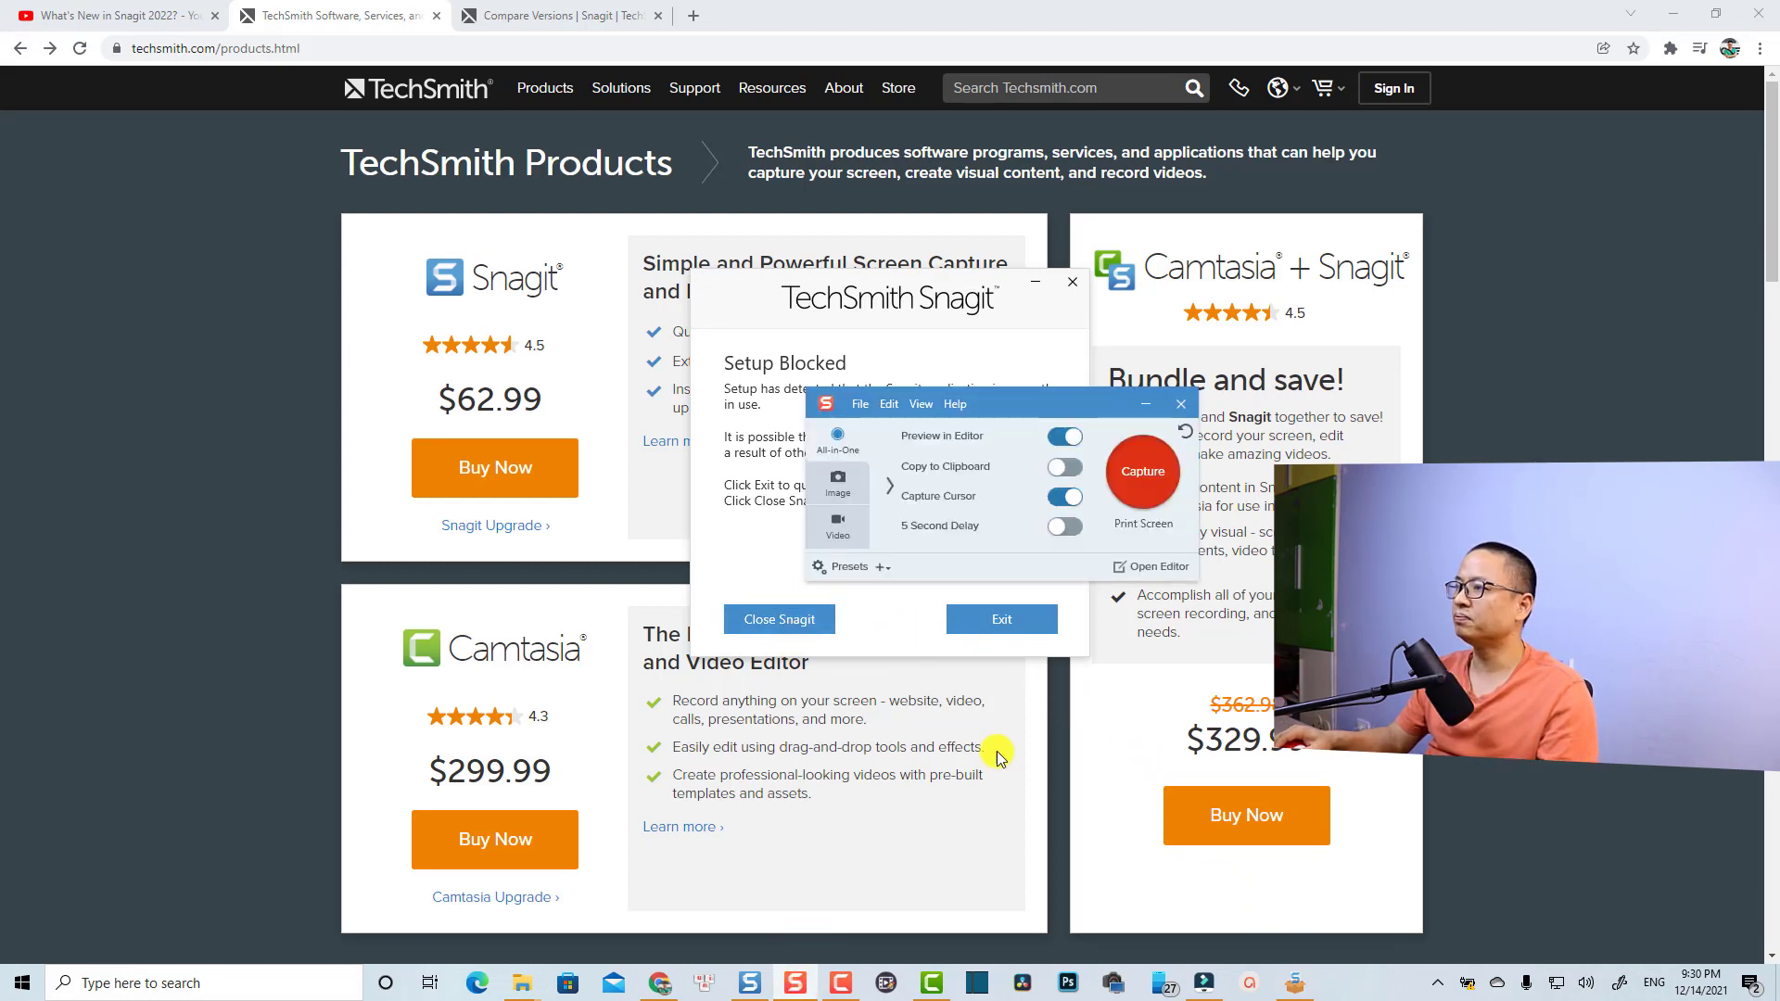
pyautogui.click(1147, 404)
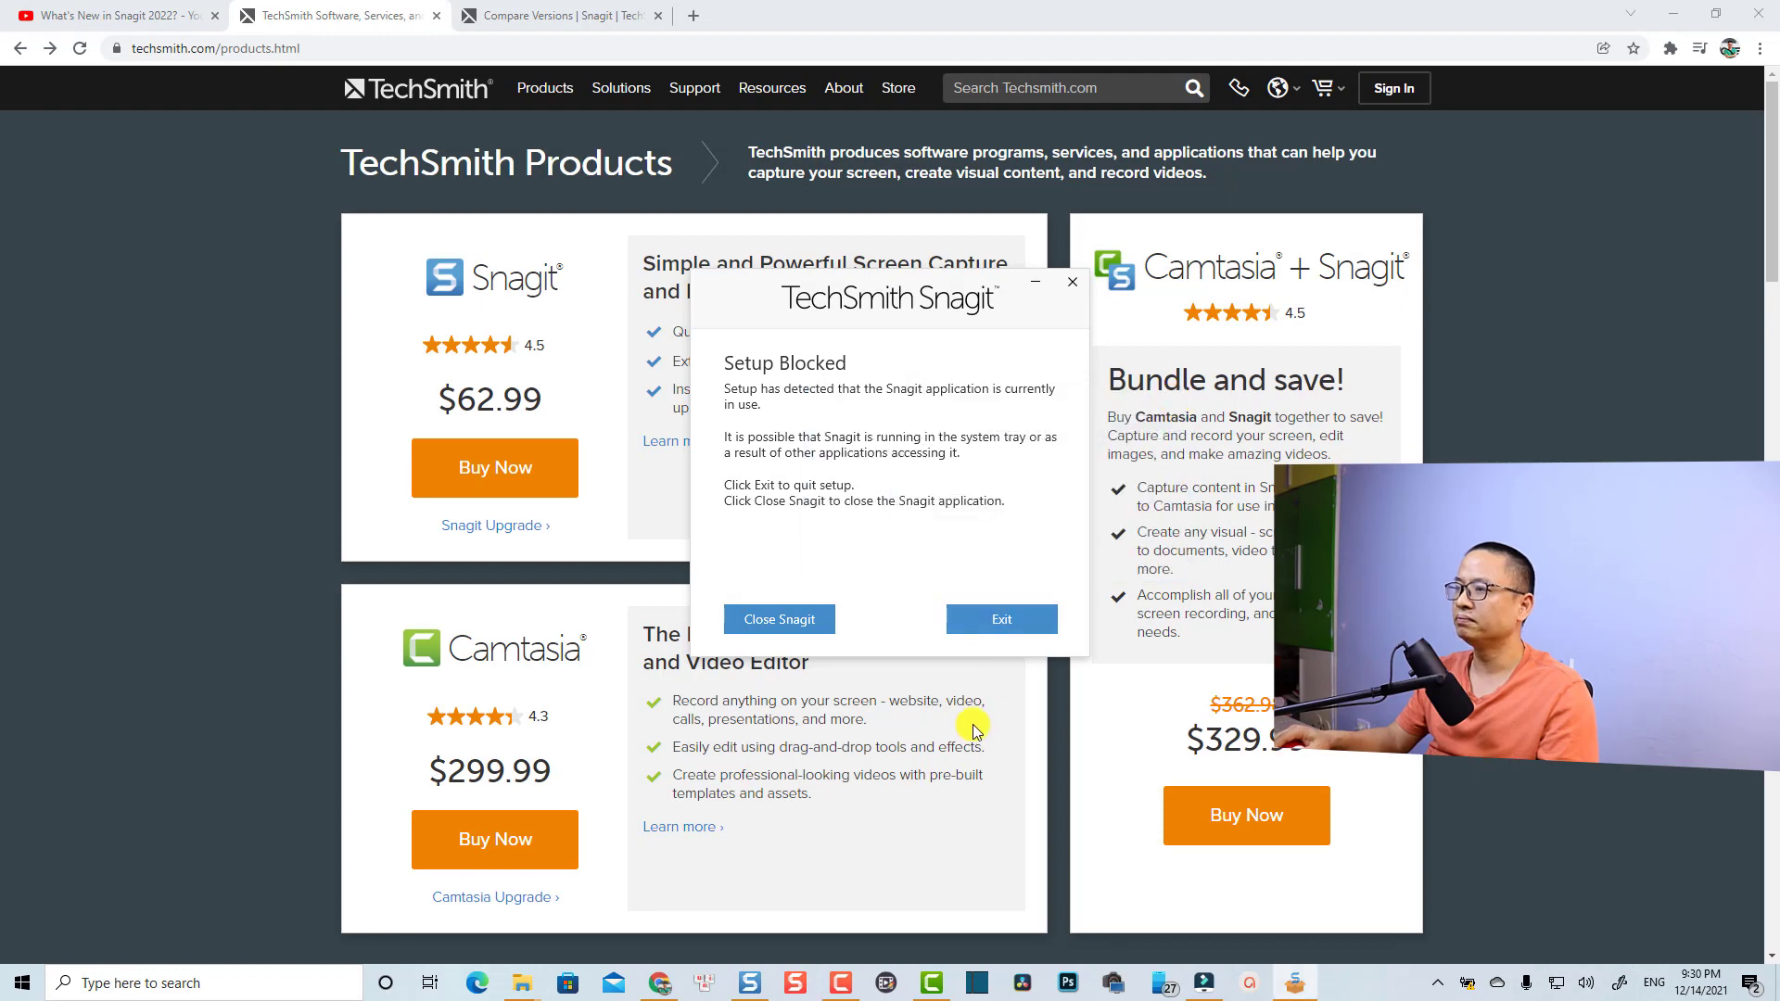
pyautogui.click(747, 980)
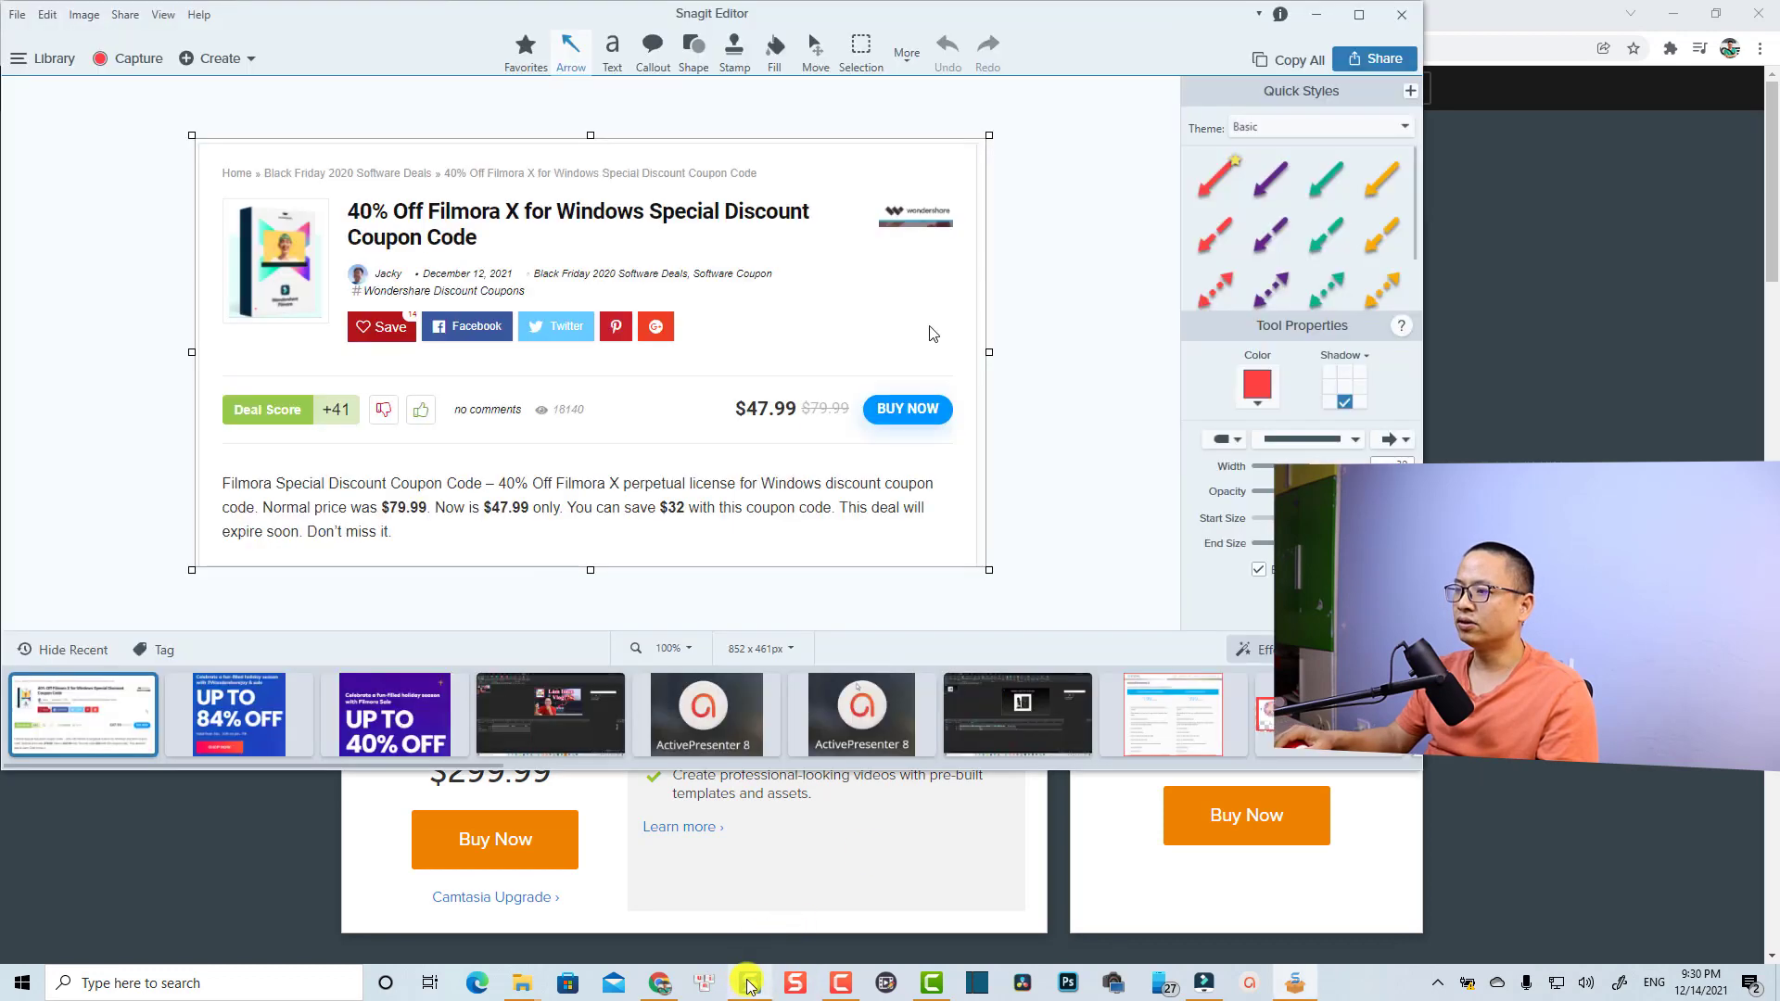
pyautogui.click(1398, 19)
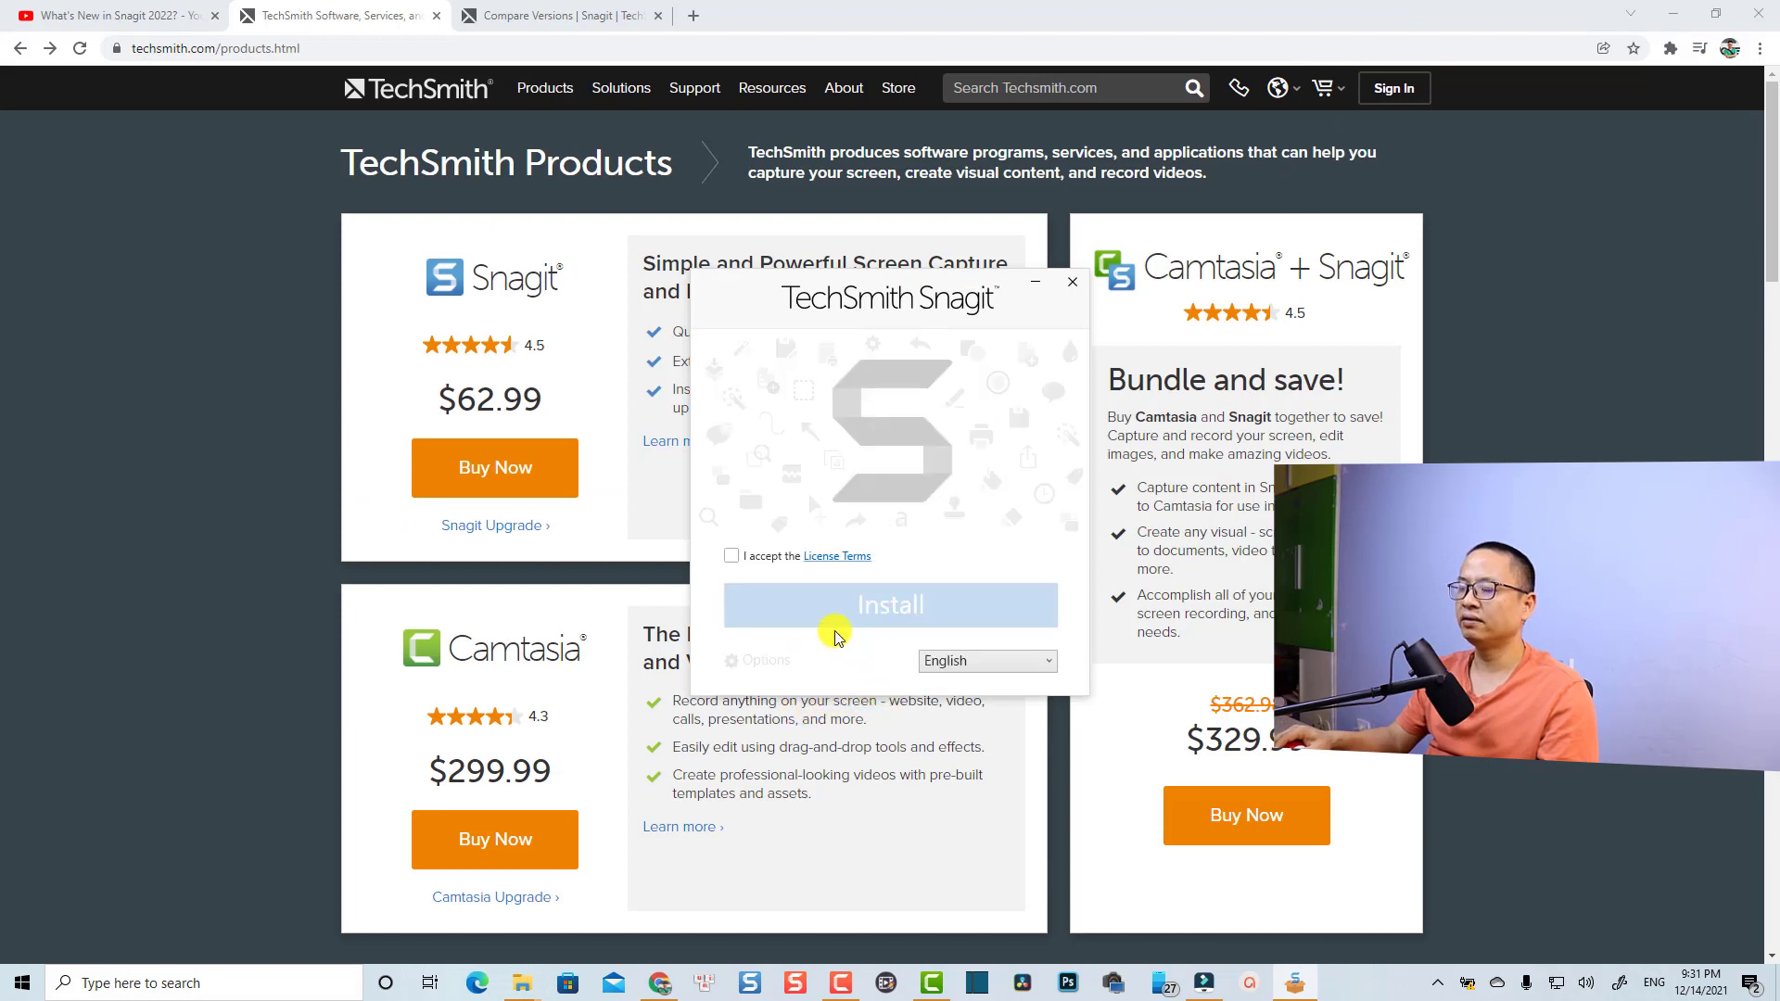
pyautogui.click(731, 556)
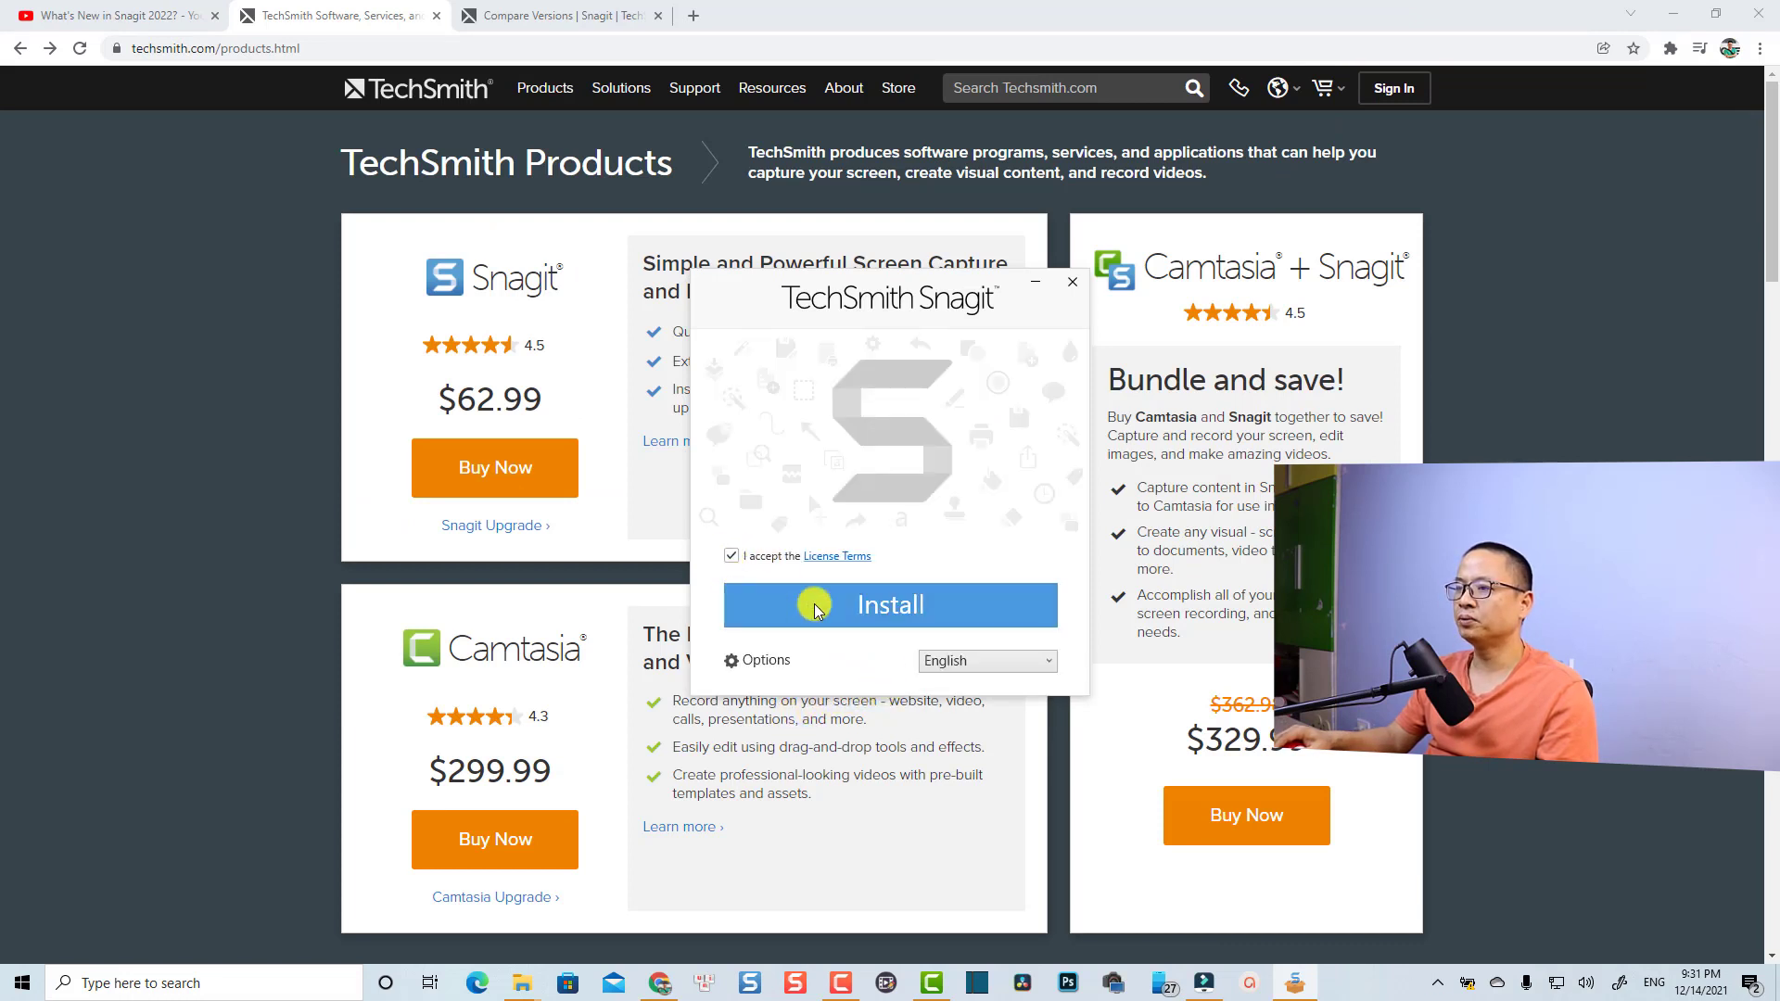
pyautogui.click(913, 614)
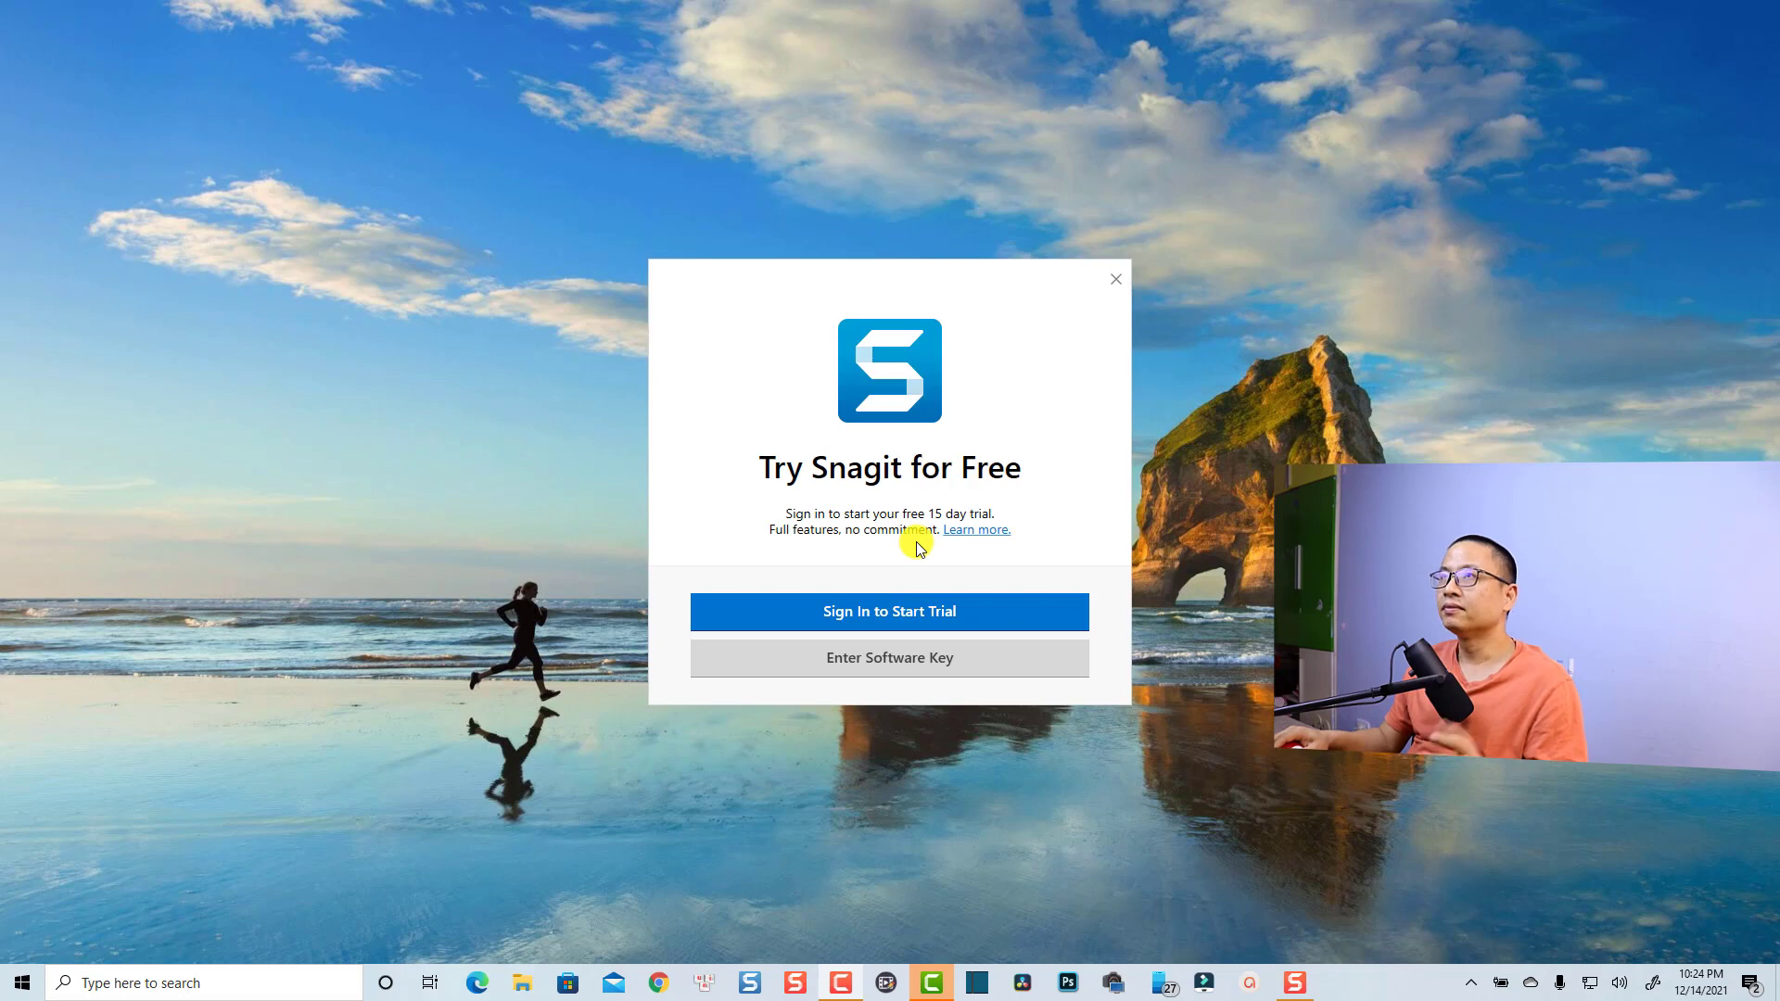
# Start the free-trial sign-in and continue with Google on login.techsmith.com.
pyautogui.click(886, 612)
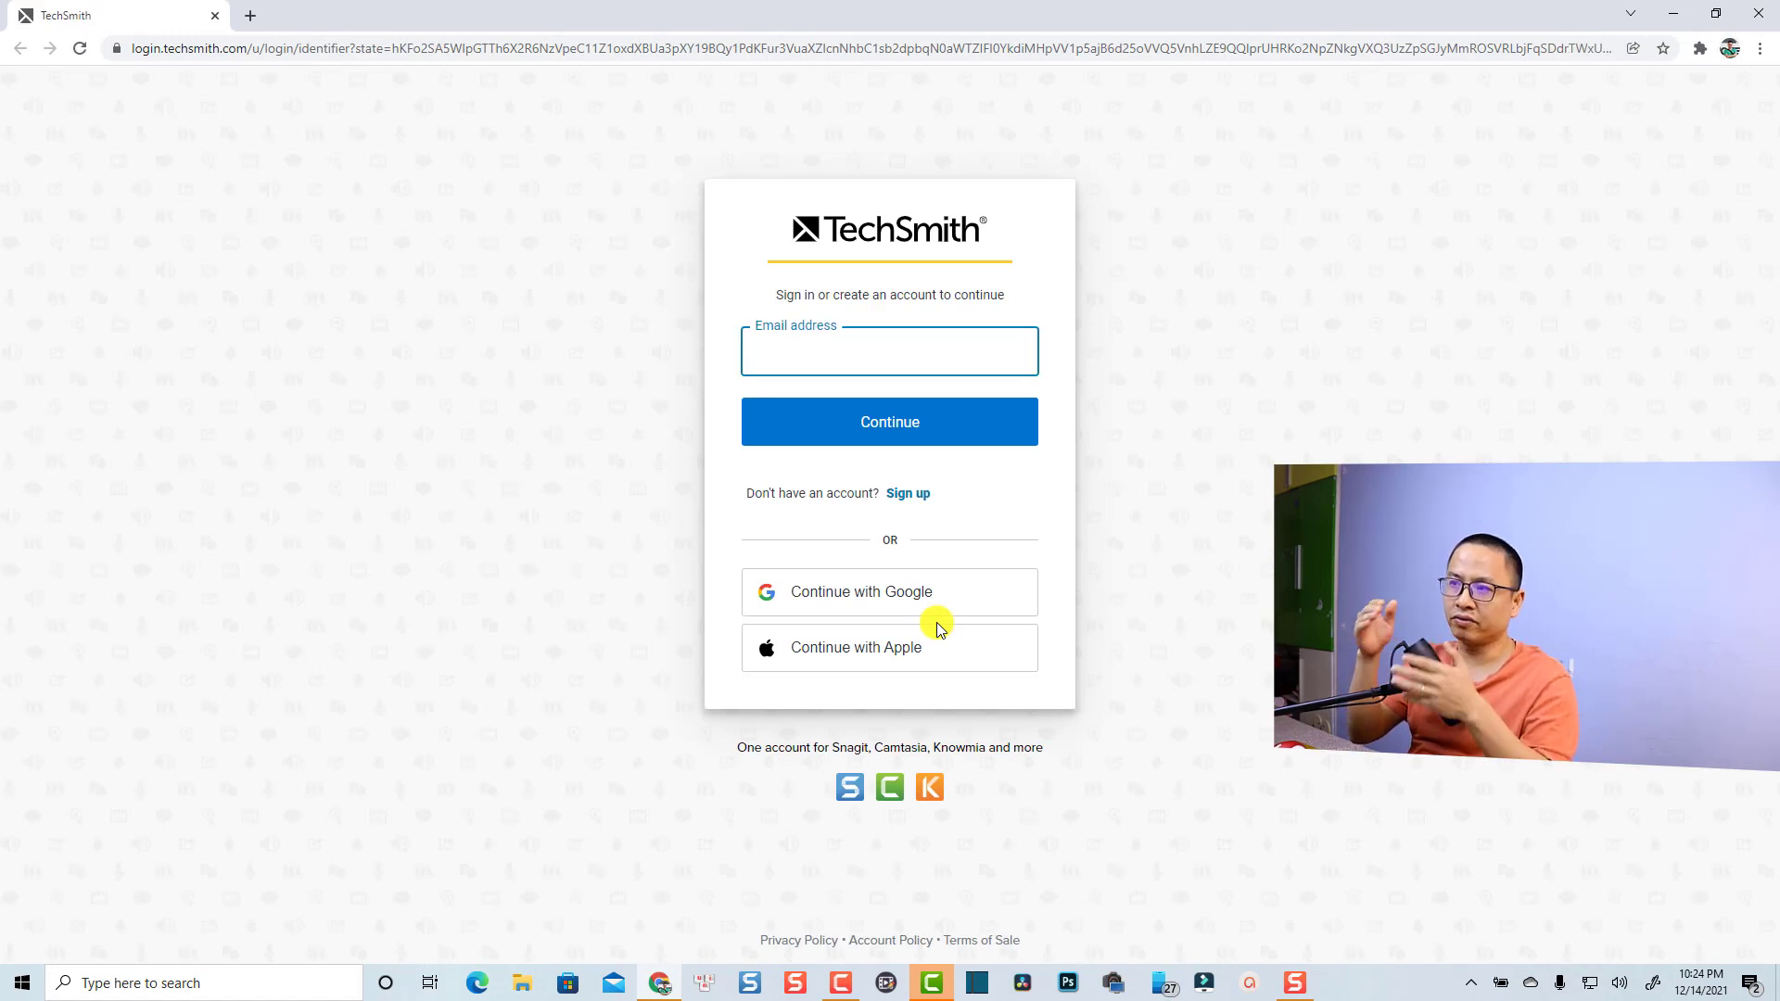
pyautogui.click(863, 595)
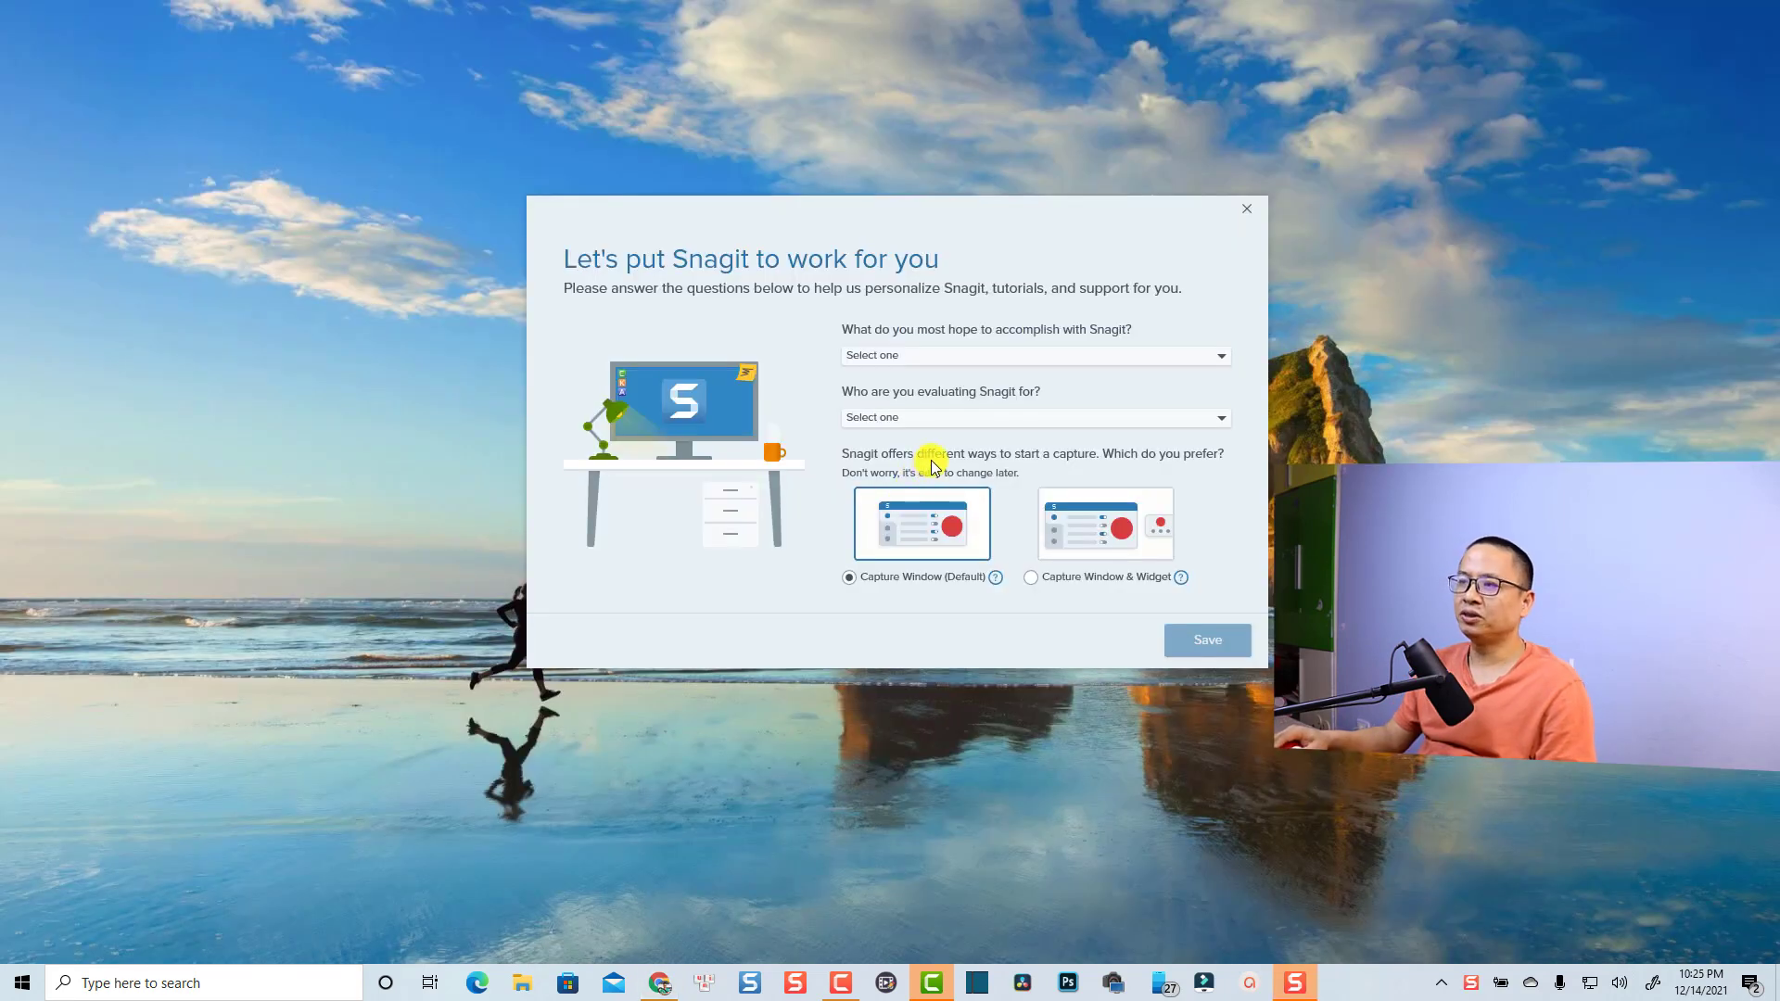
# Answer 'Create user documentation or technical guides' and 'Myself' in the setup questions, then save.
pyautogui.click(962, 363)
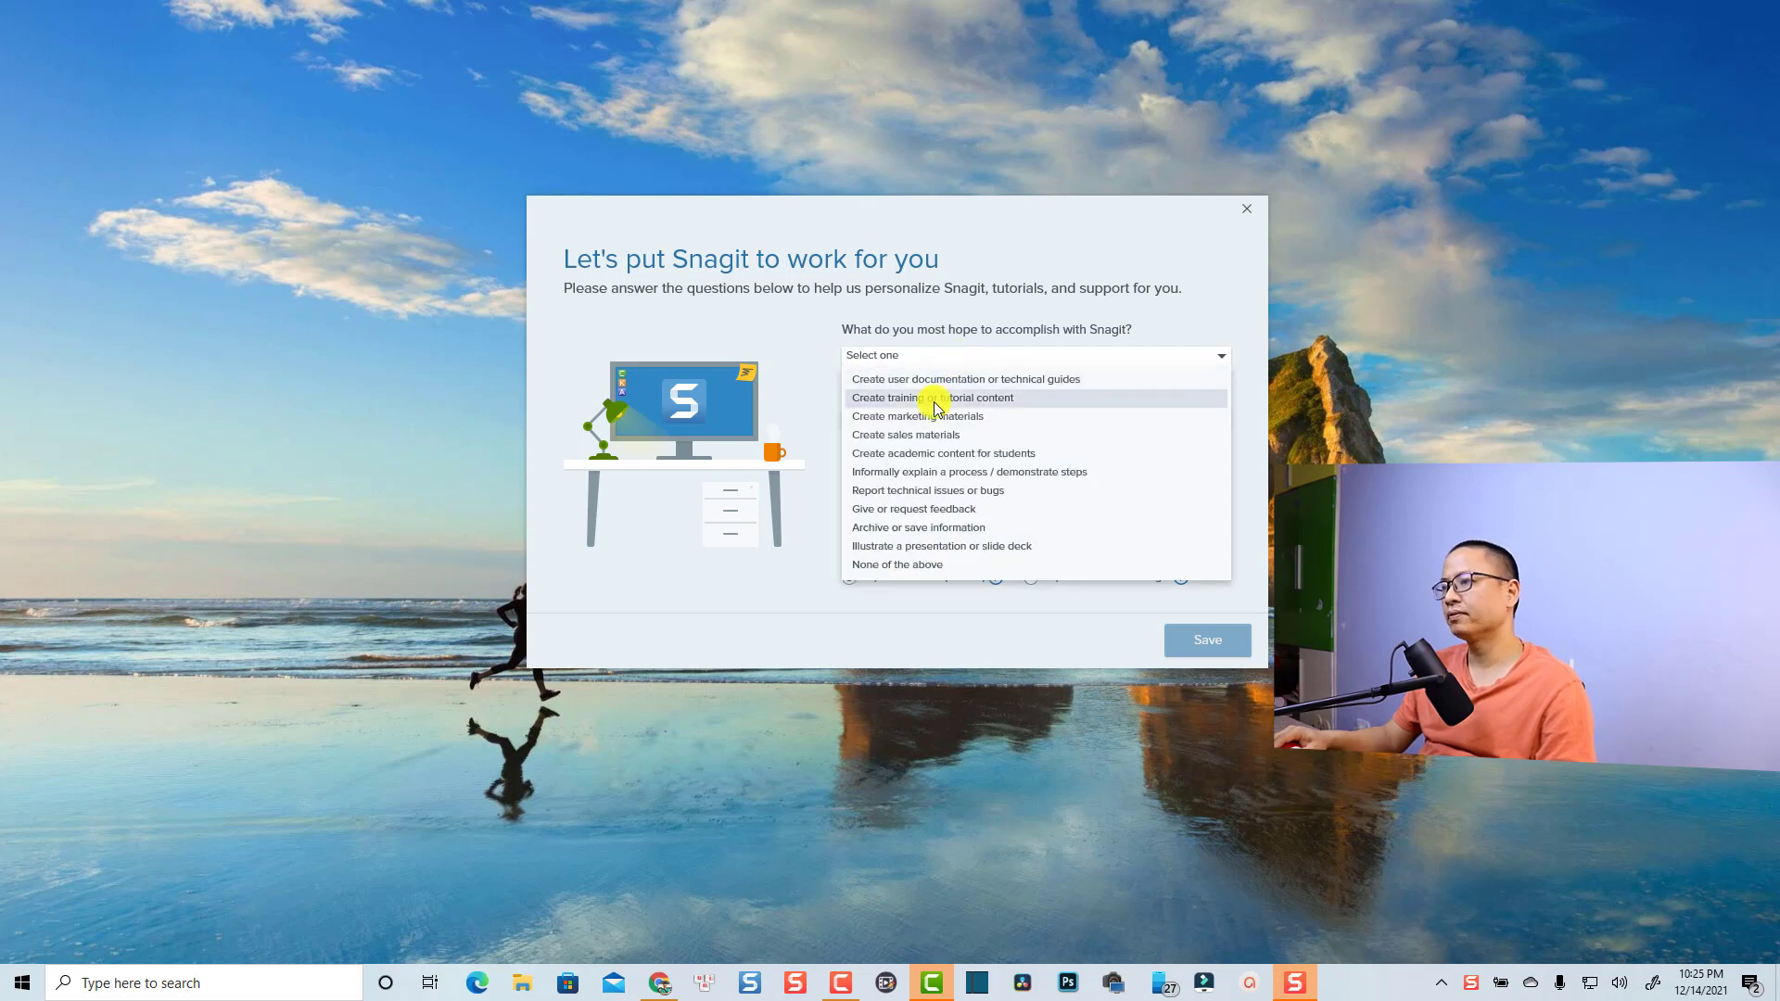
pyautogui.click(928, 382)
pyautogui.click(936, 419)
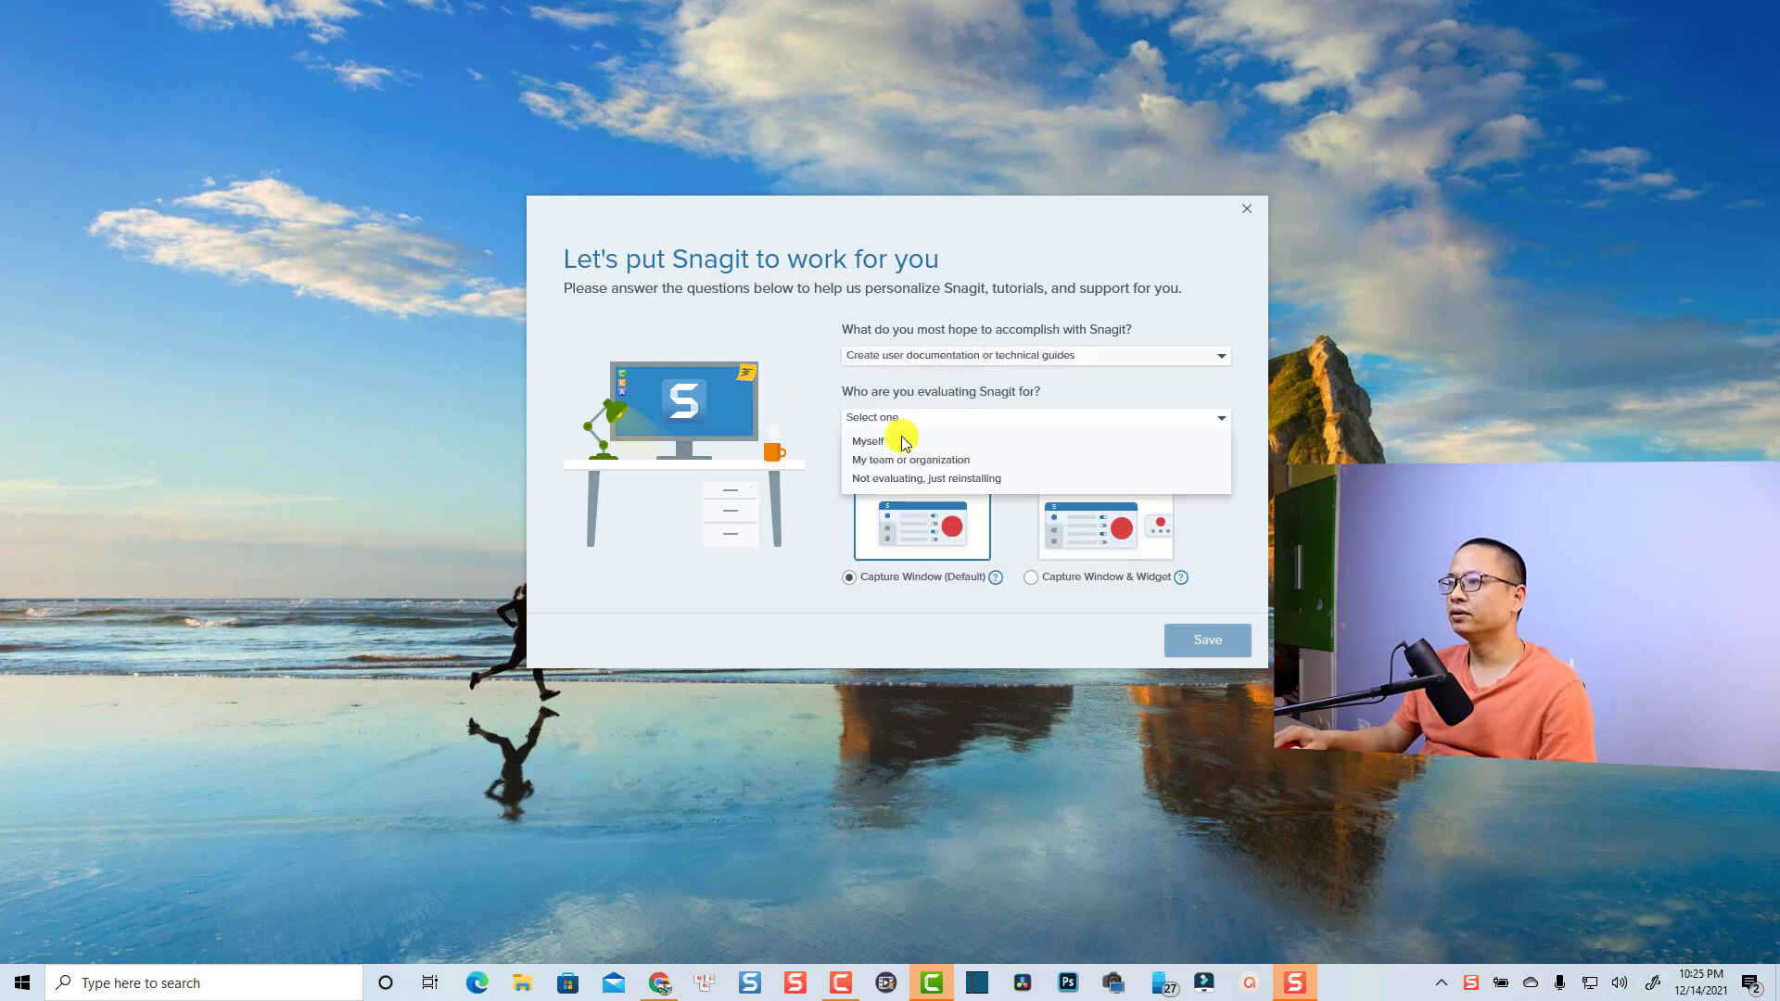
pyautogui.click(887, 441)
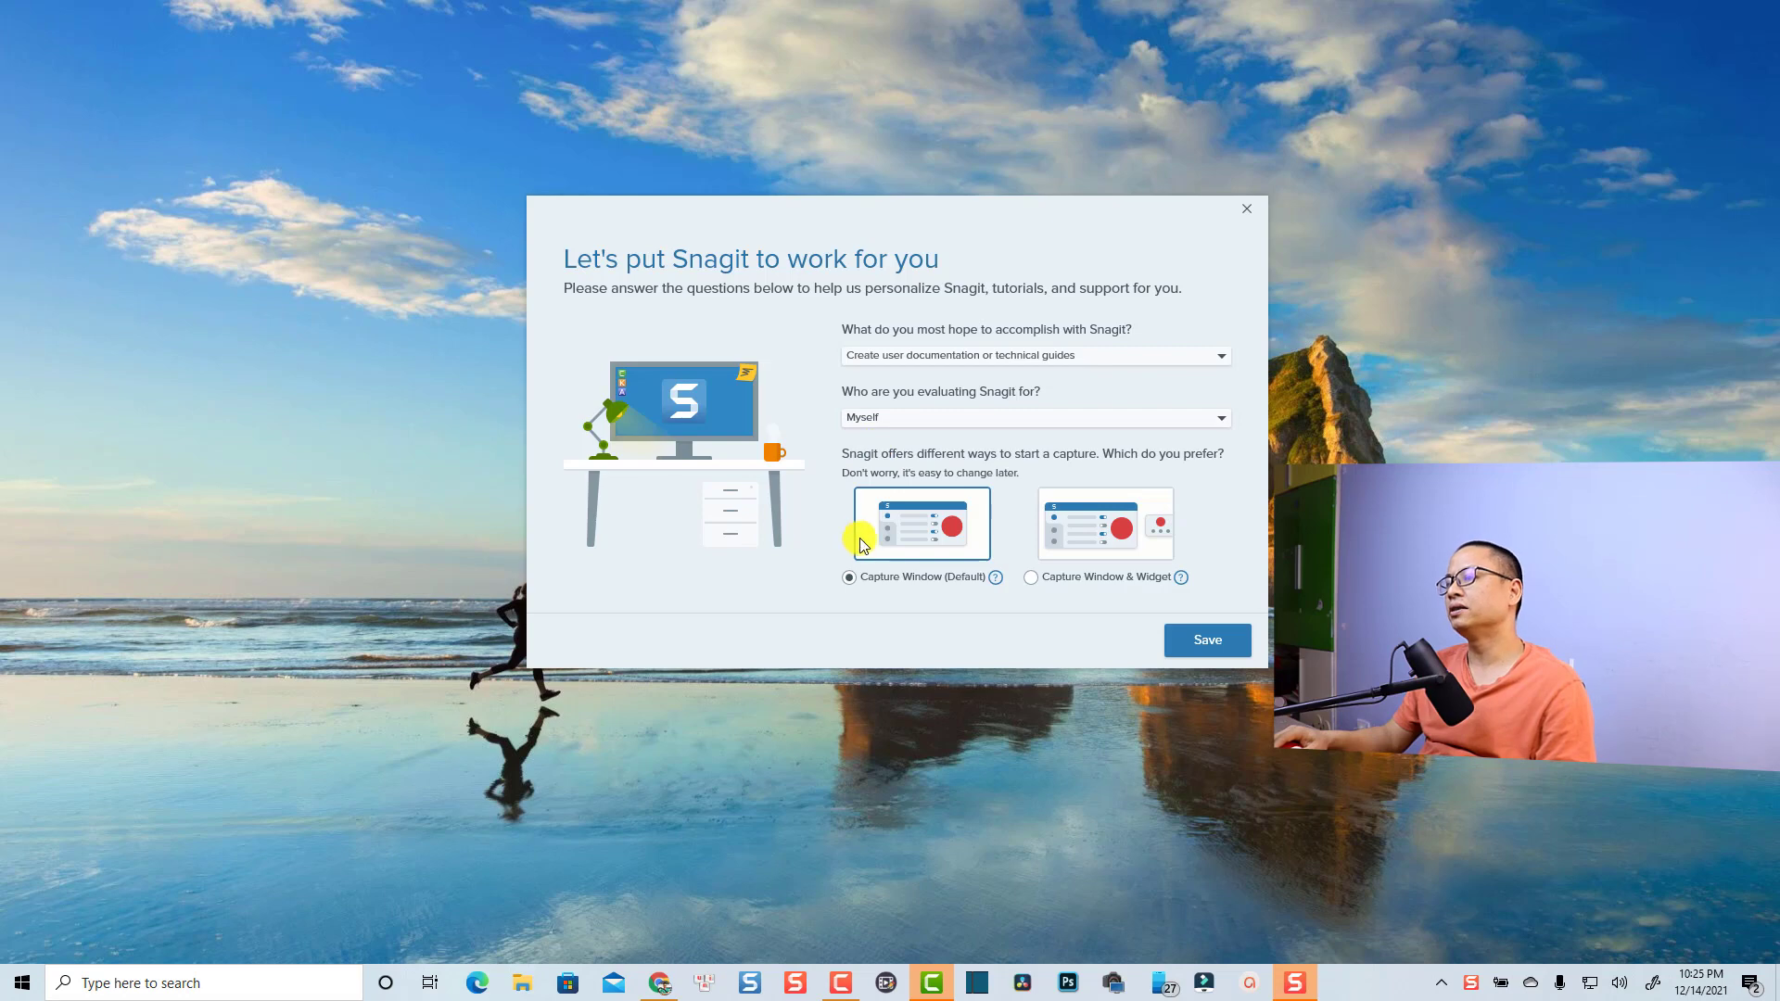
pyautogui.click(1217, 653)
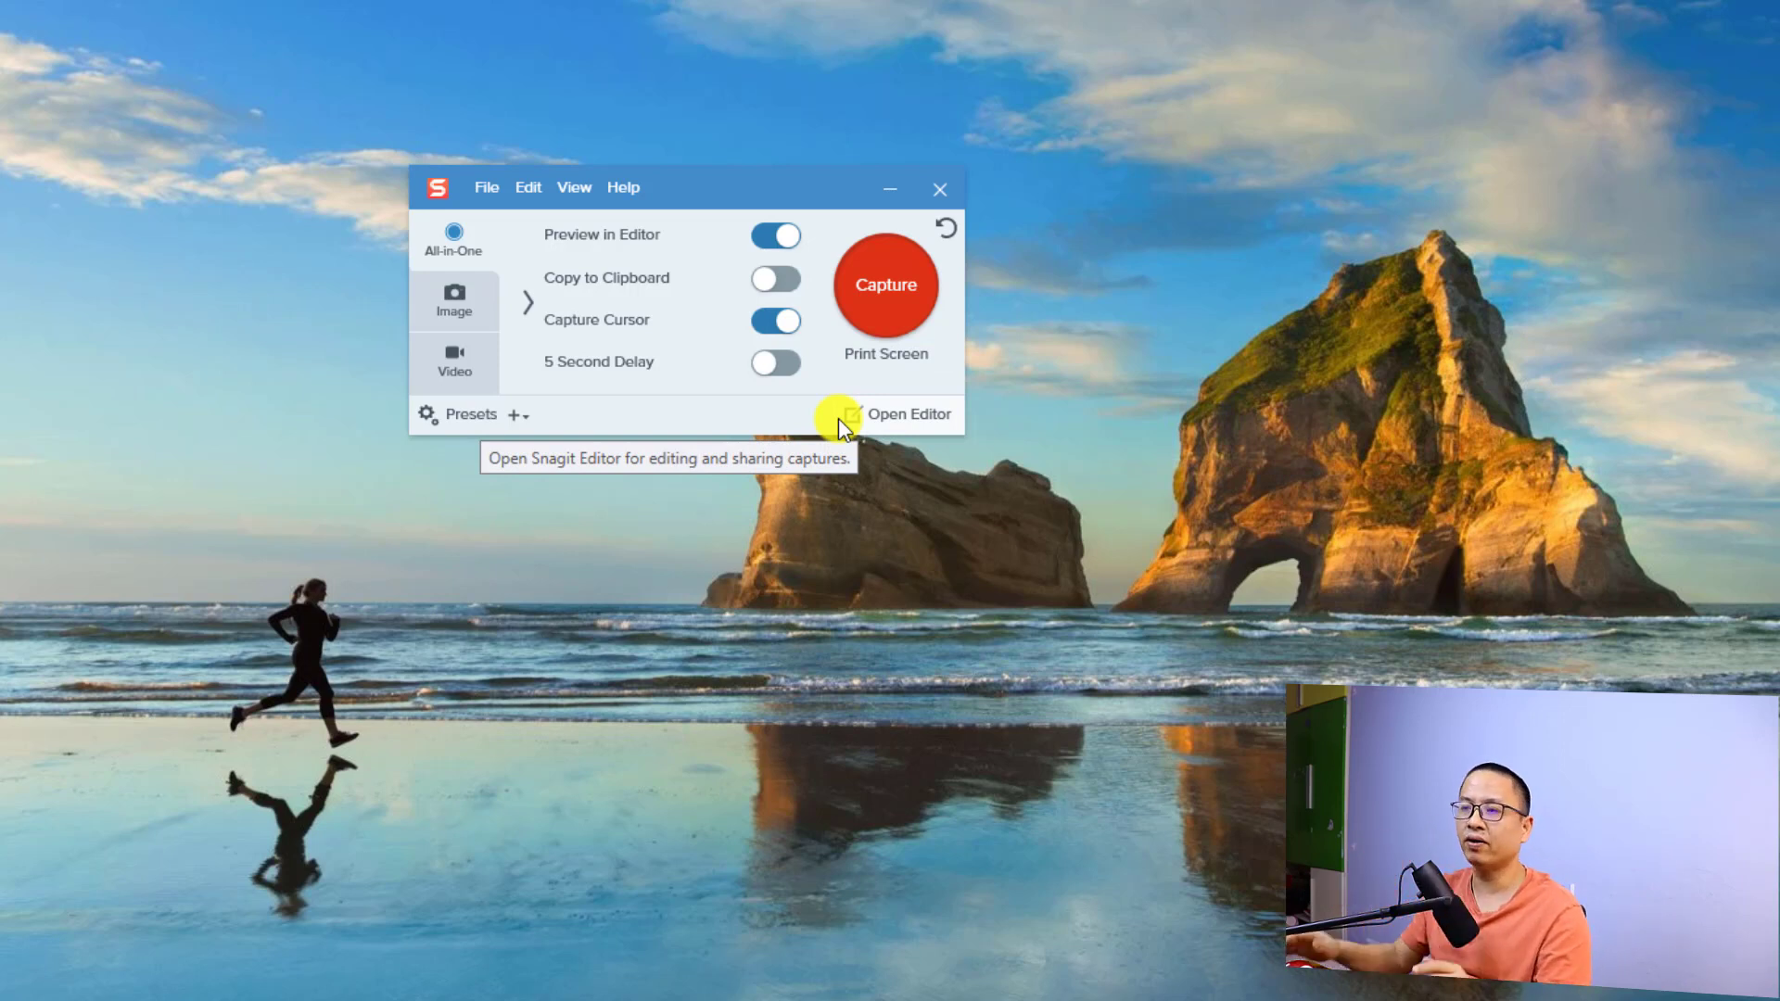
# On the Video tab, enable Record Webcam with Integrated Webcam at 16:9 Widescreen, then start a capture.
pyautogui.click(454, 367)
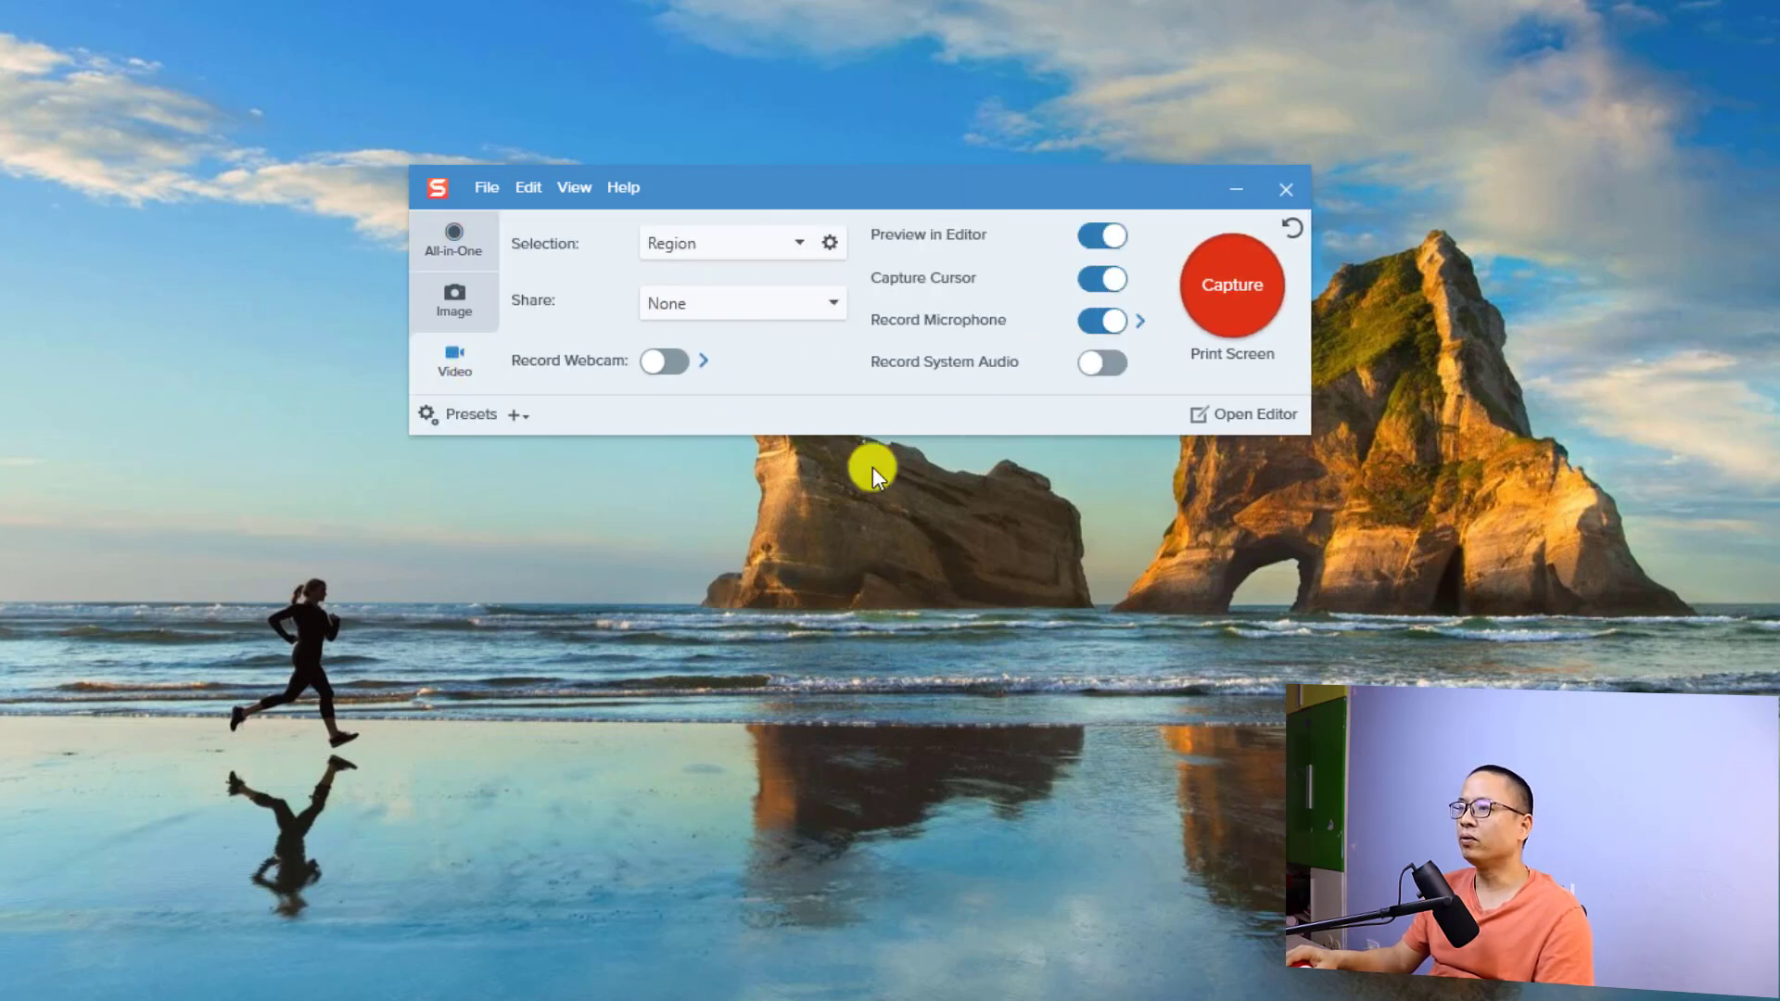
pyautogui.click(673, 361)
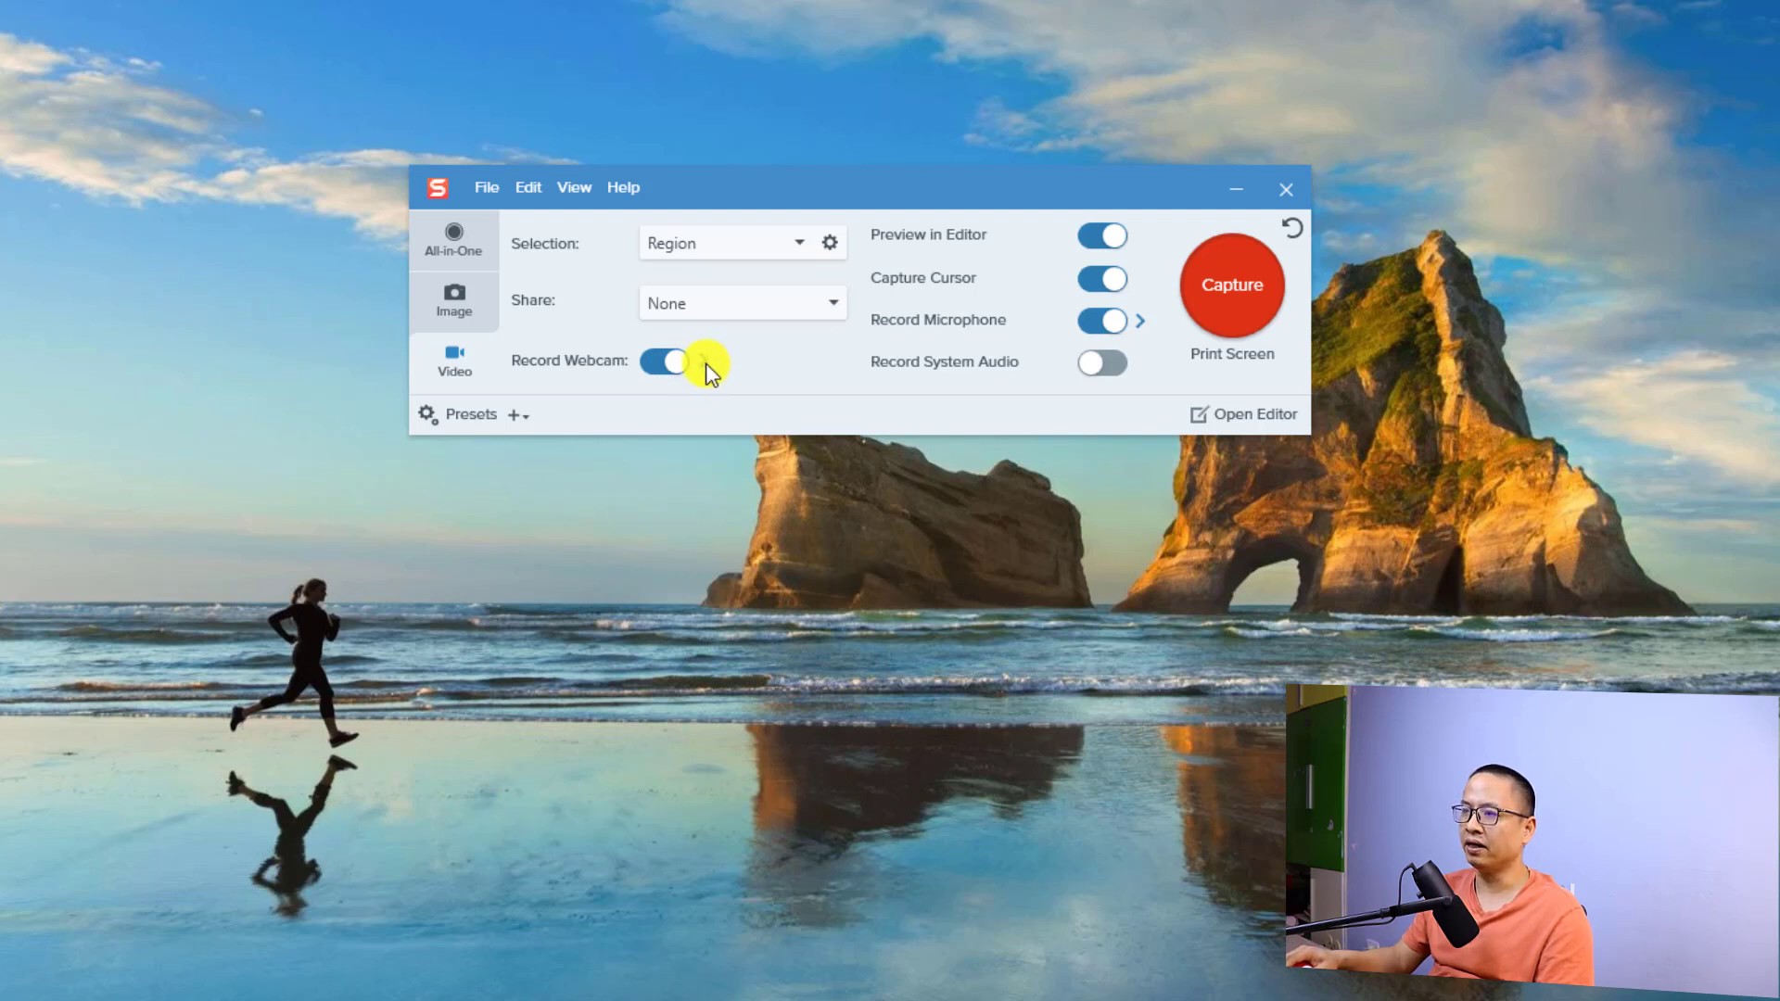
pyautogui.click(706, 364)
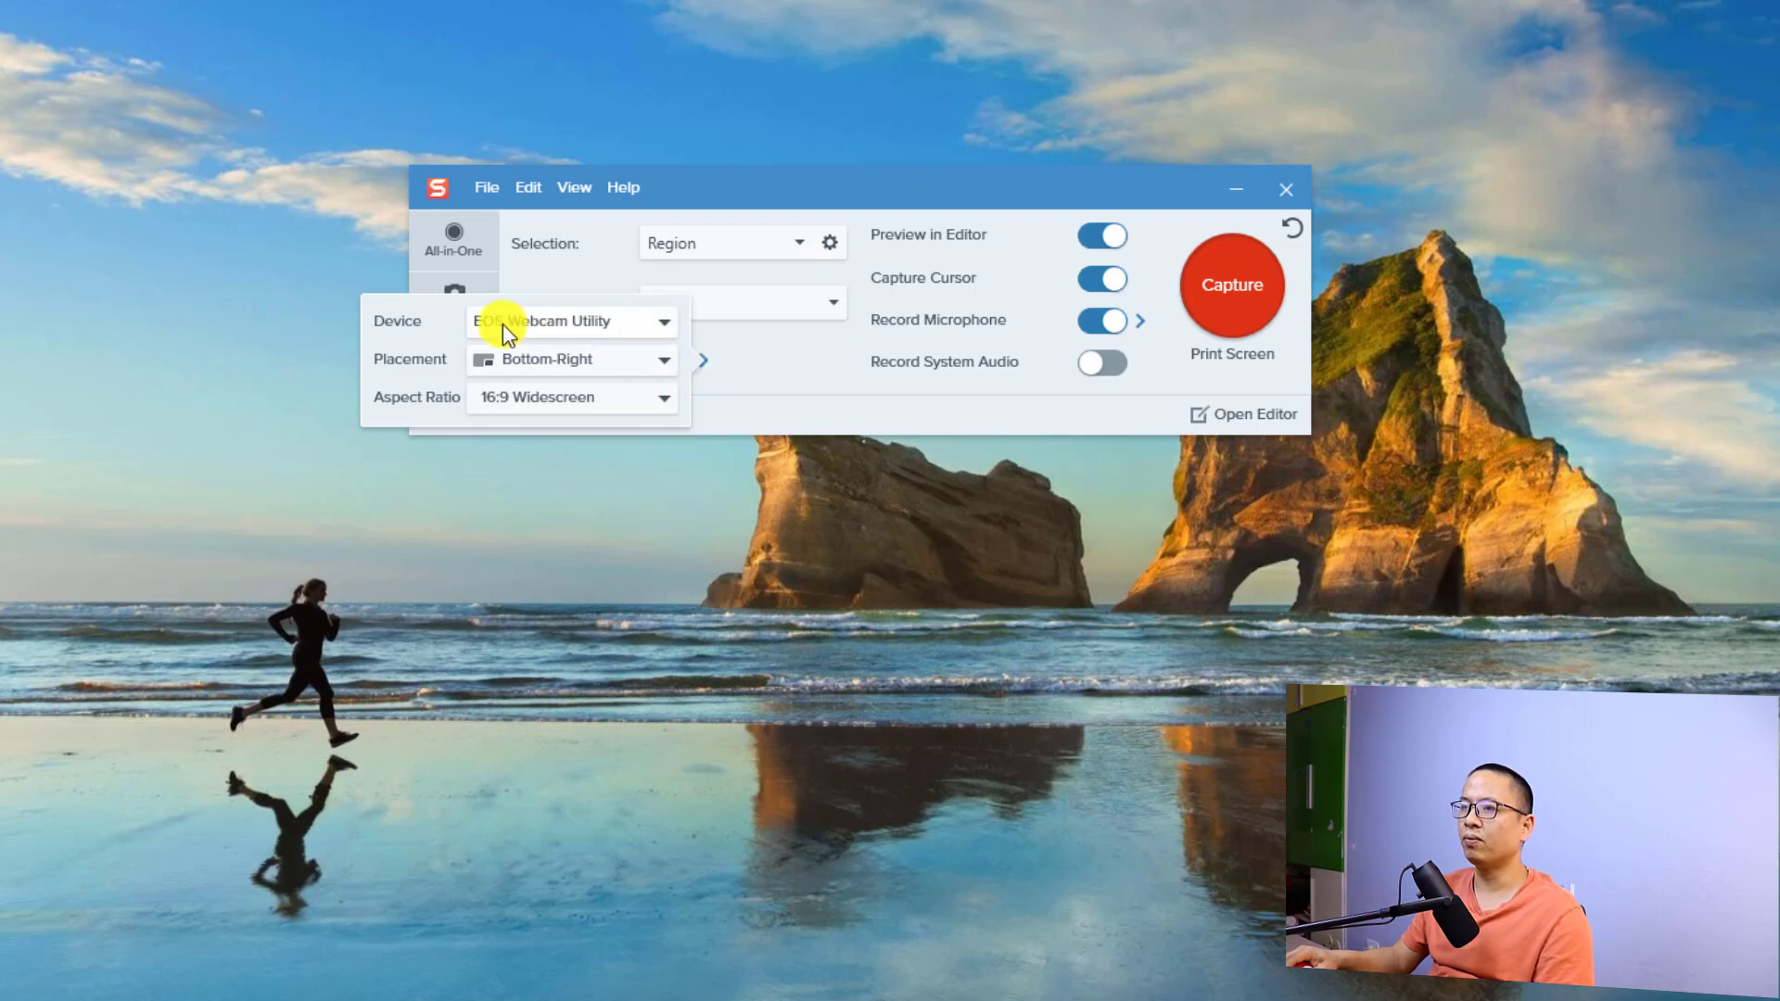
pyautogui.click(664, 327)
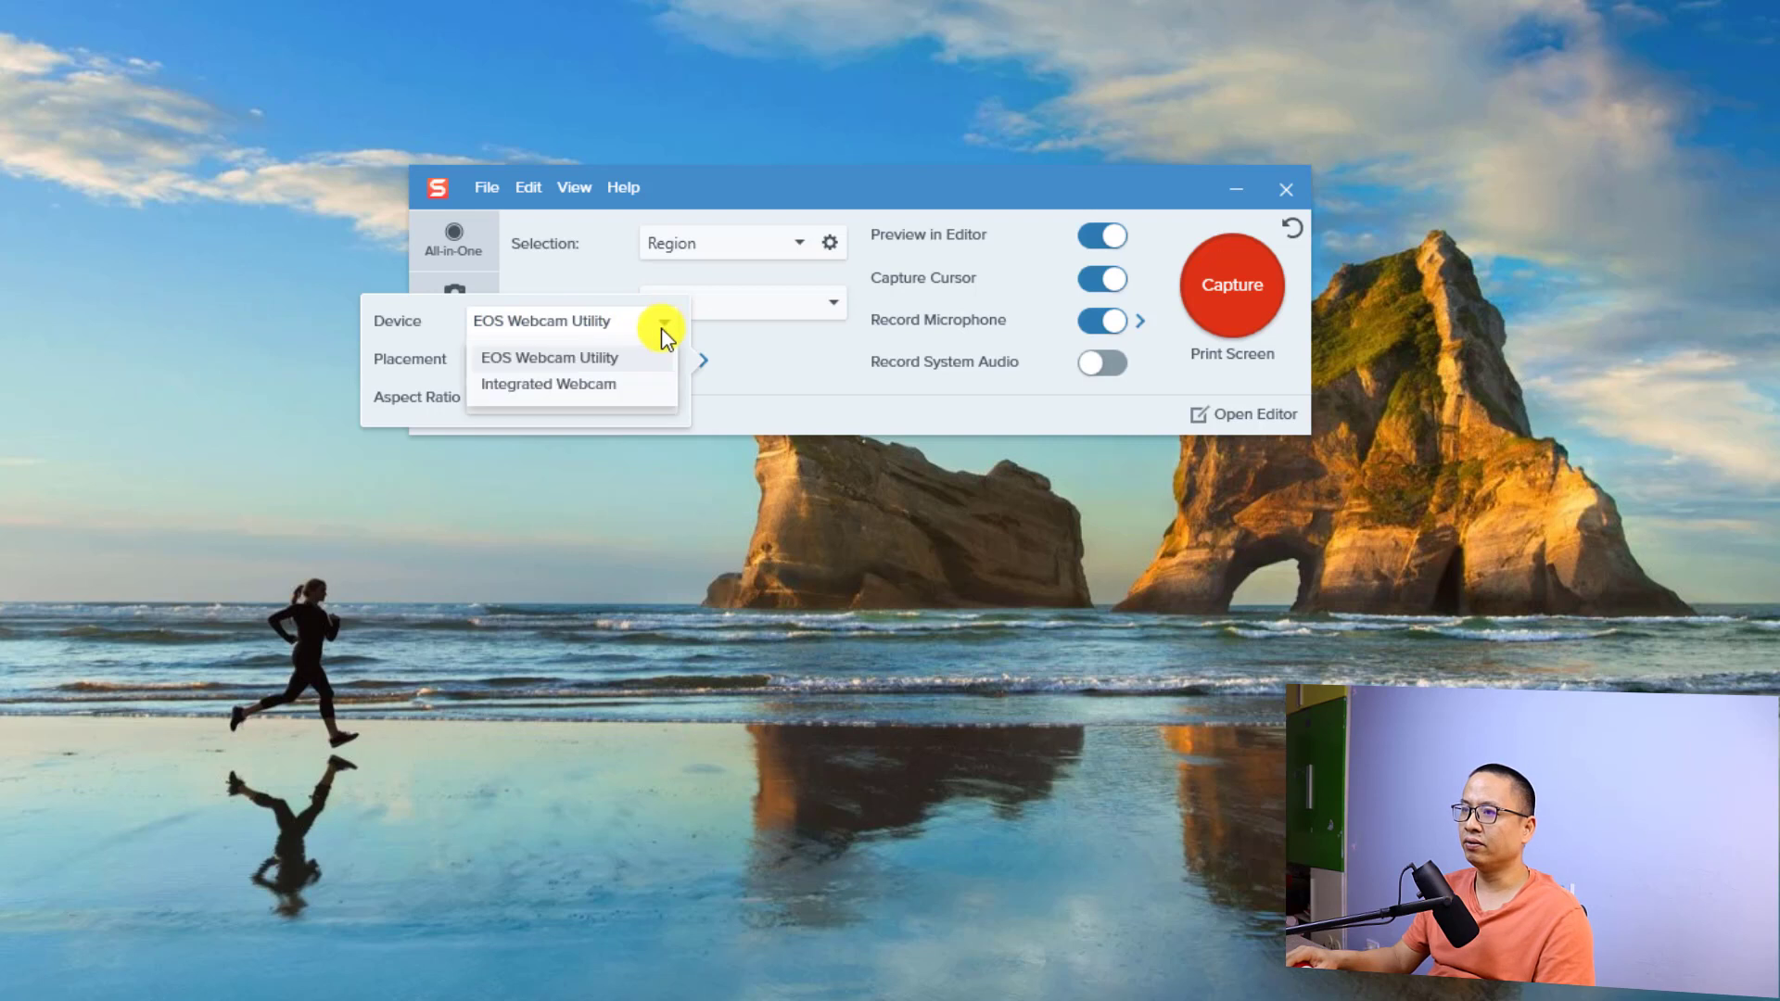
pyautogui.click(553, 387)
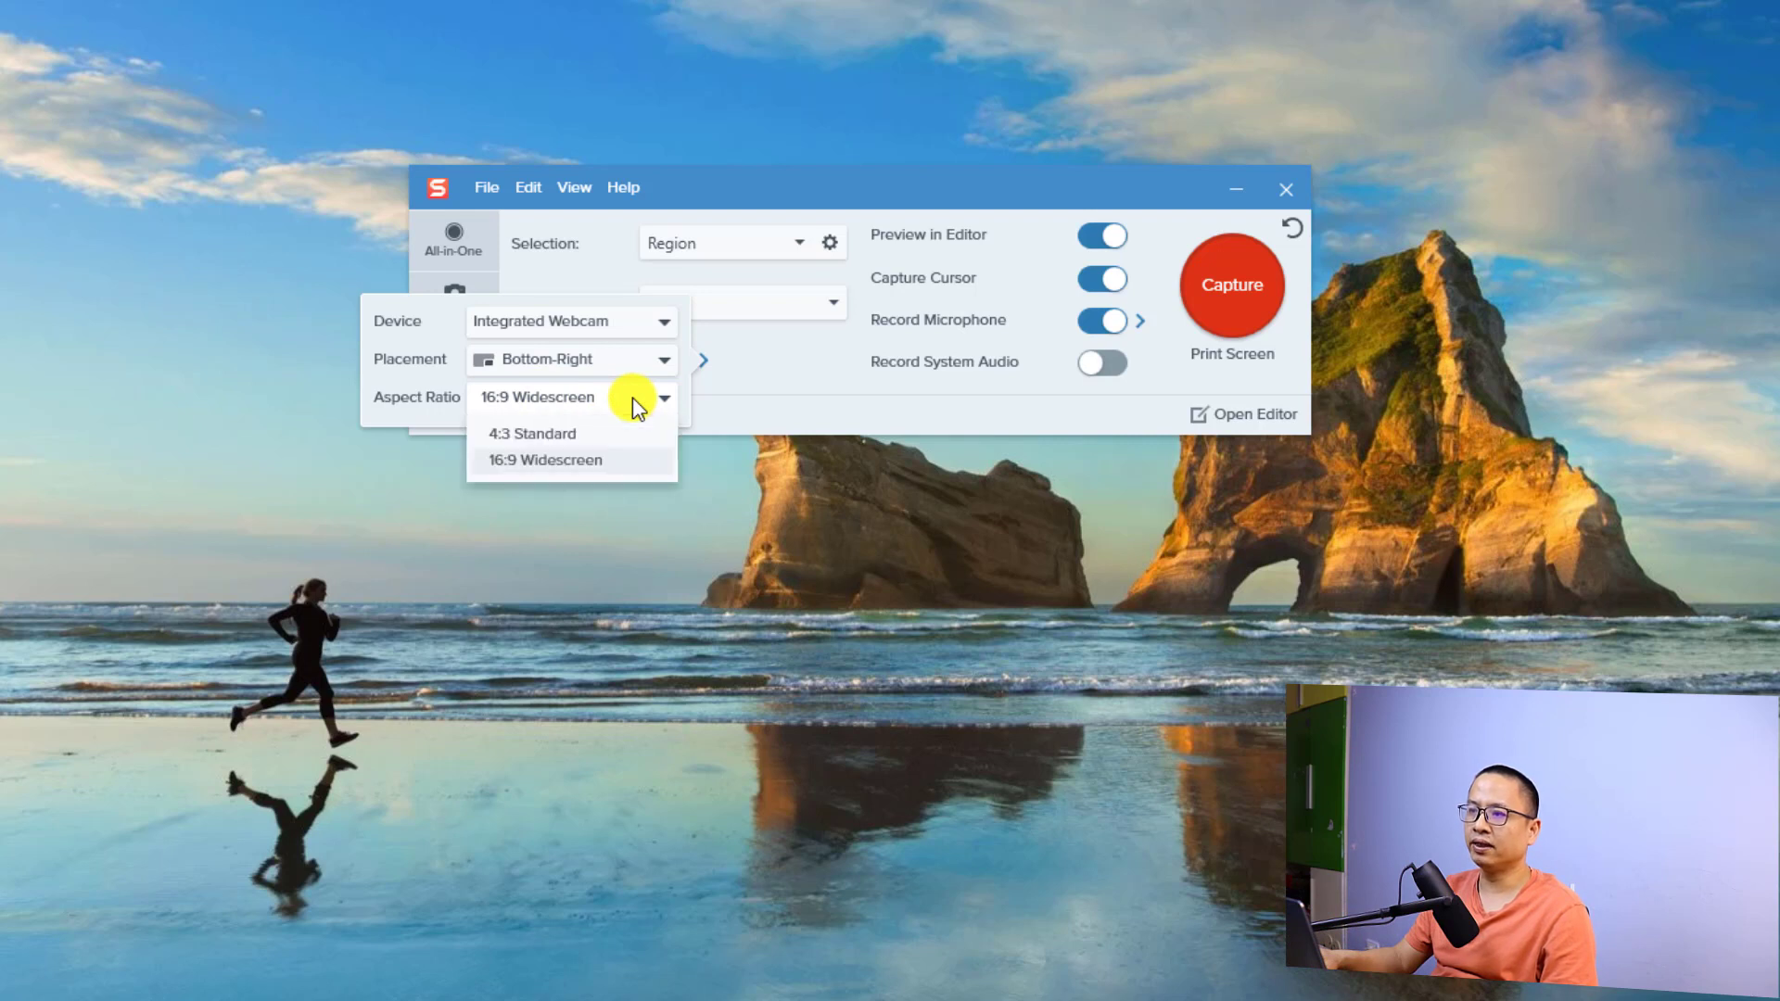
pyautogui.click(543, 460)
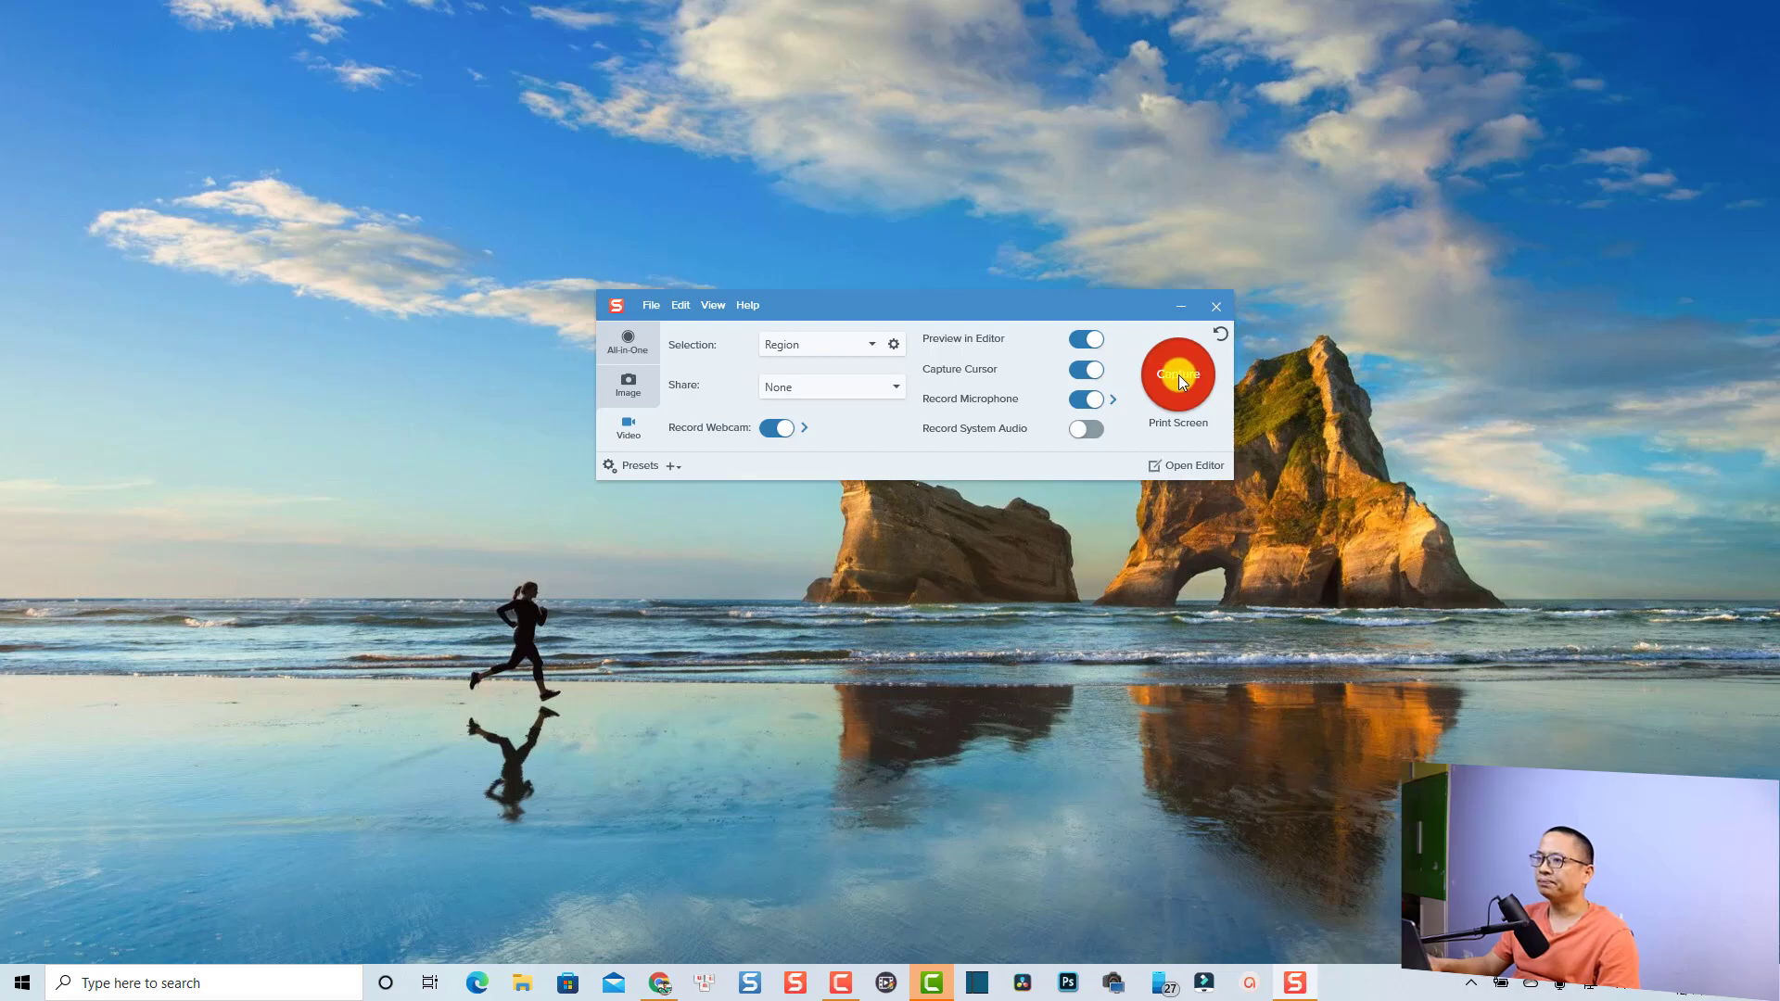
pyautogui.click(1179, 378)
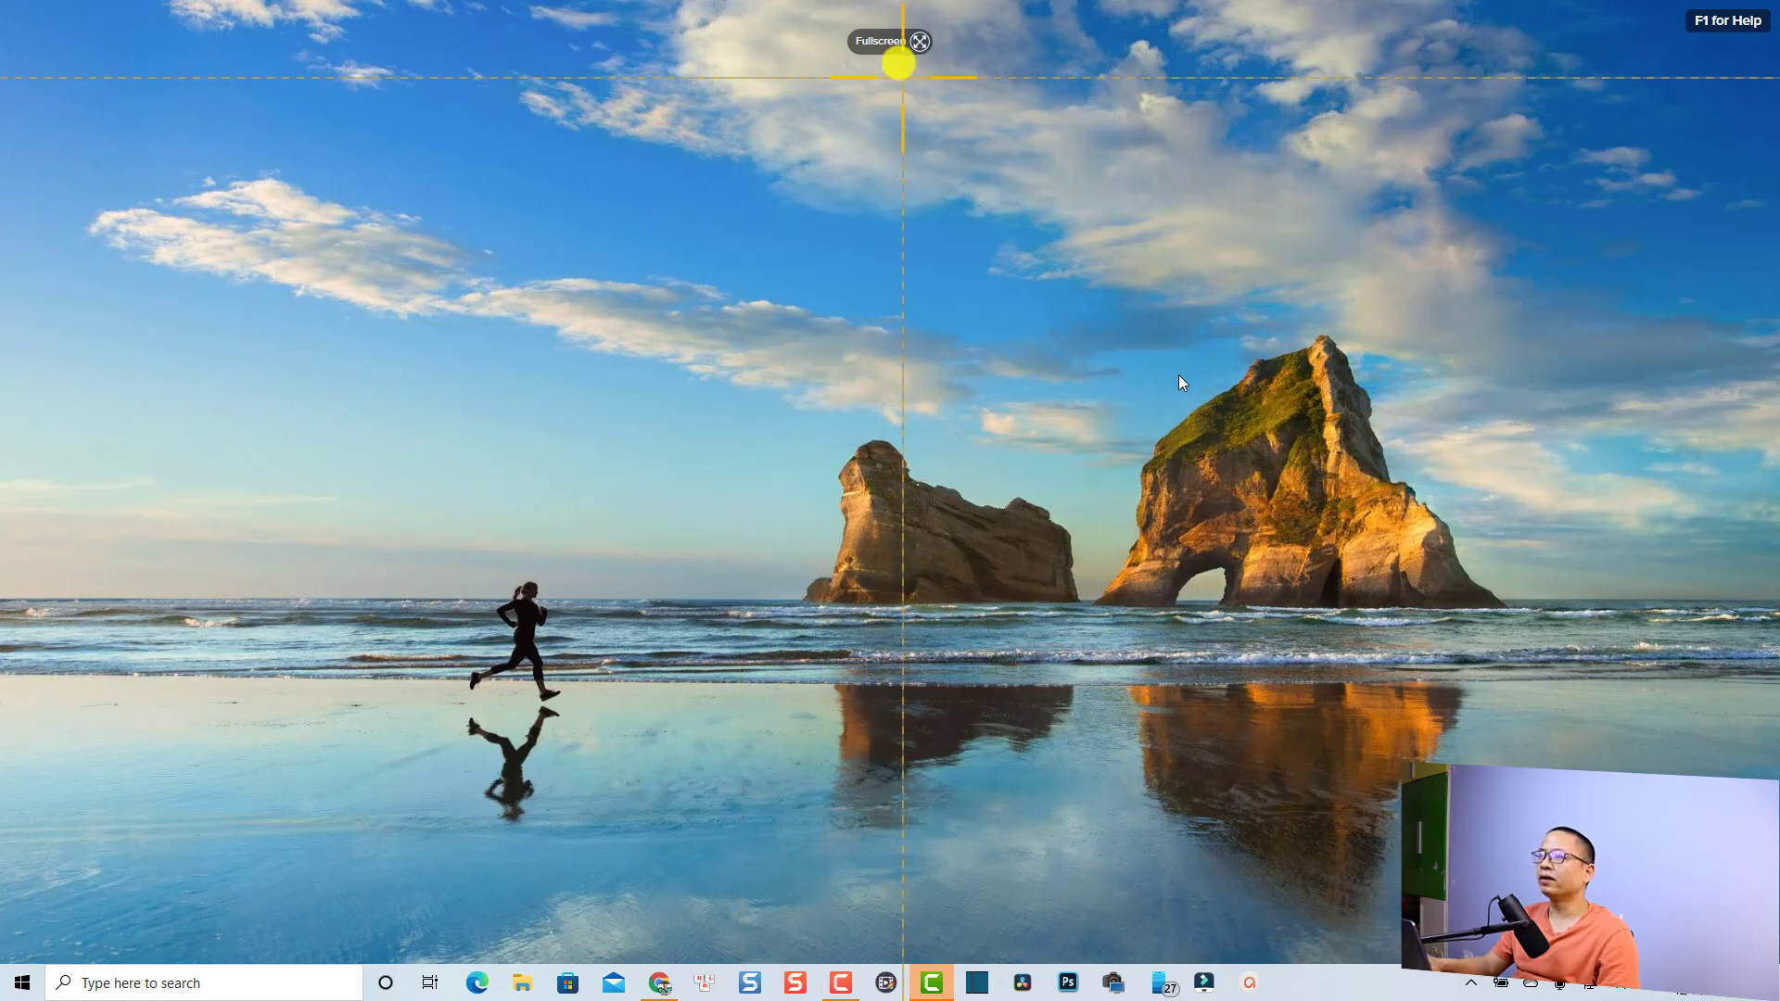
# Capture the full screen and turn on the webcam overlay placed at Top-Right.
pyautogui.click(880, 43)
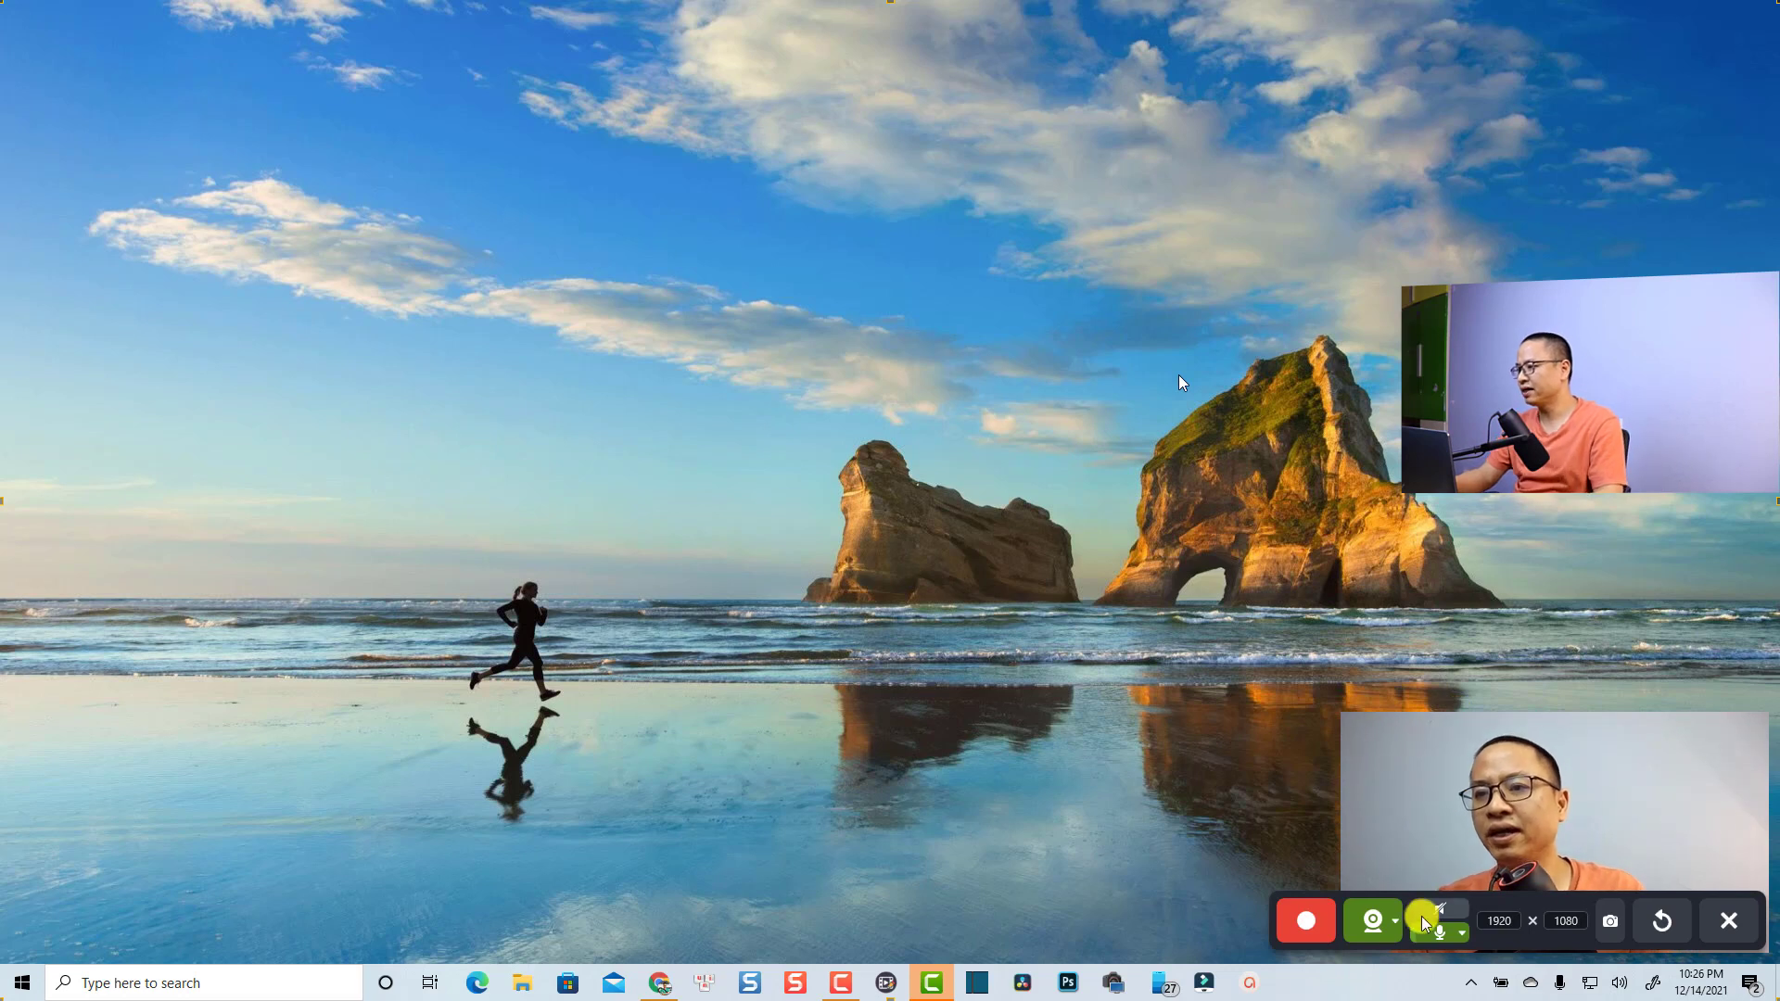
pyautogui.click(1396, 921)
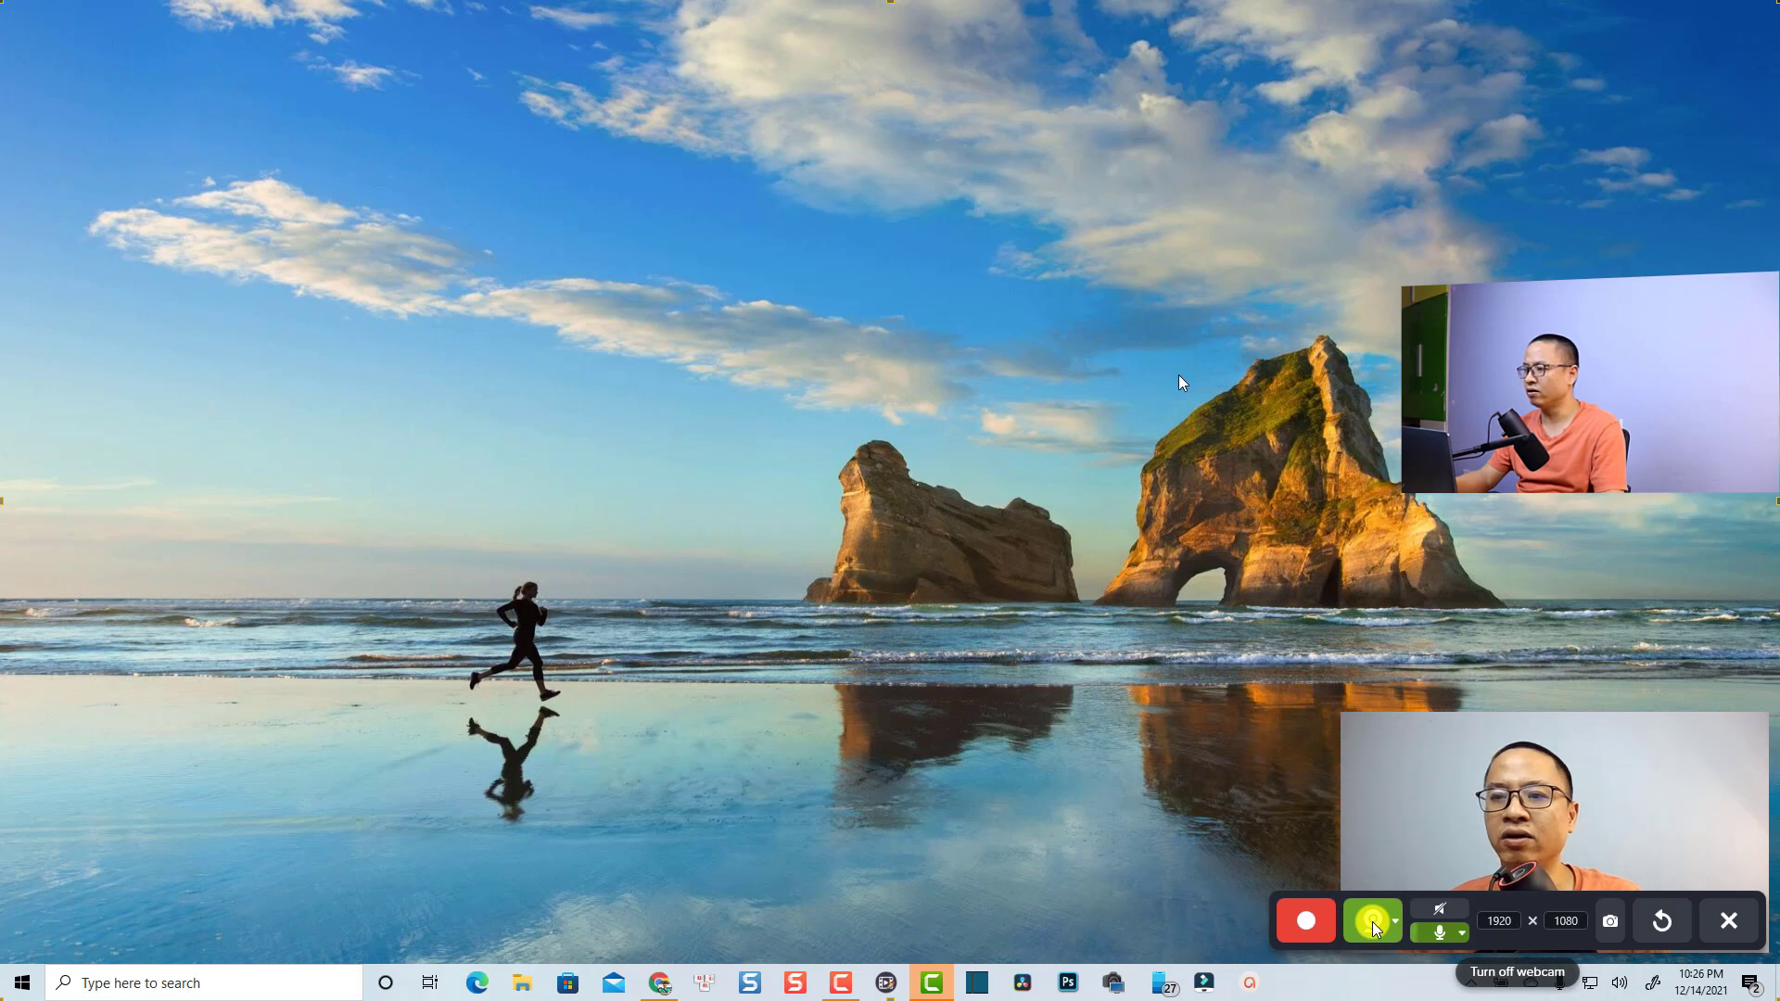
pyautogui.click(1373, 922)
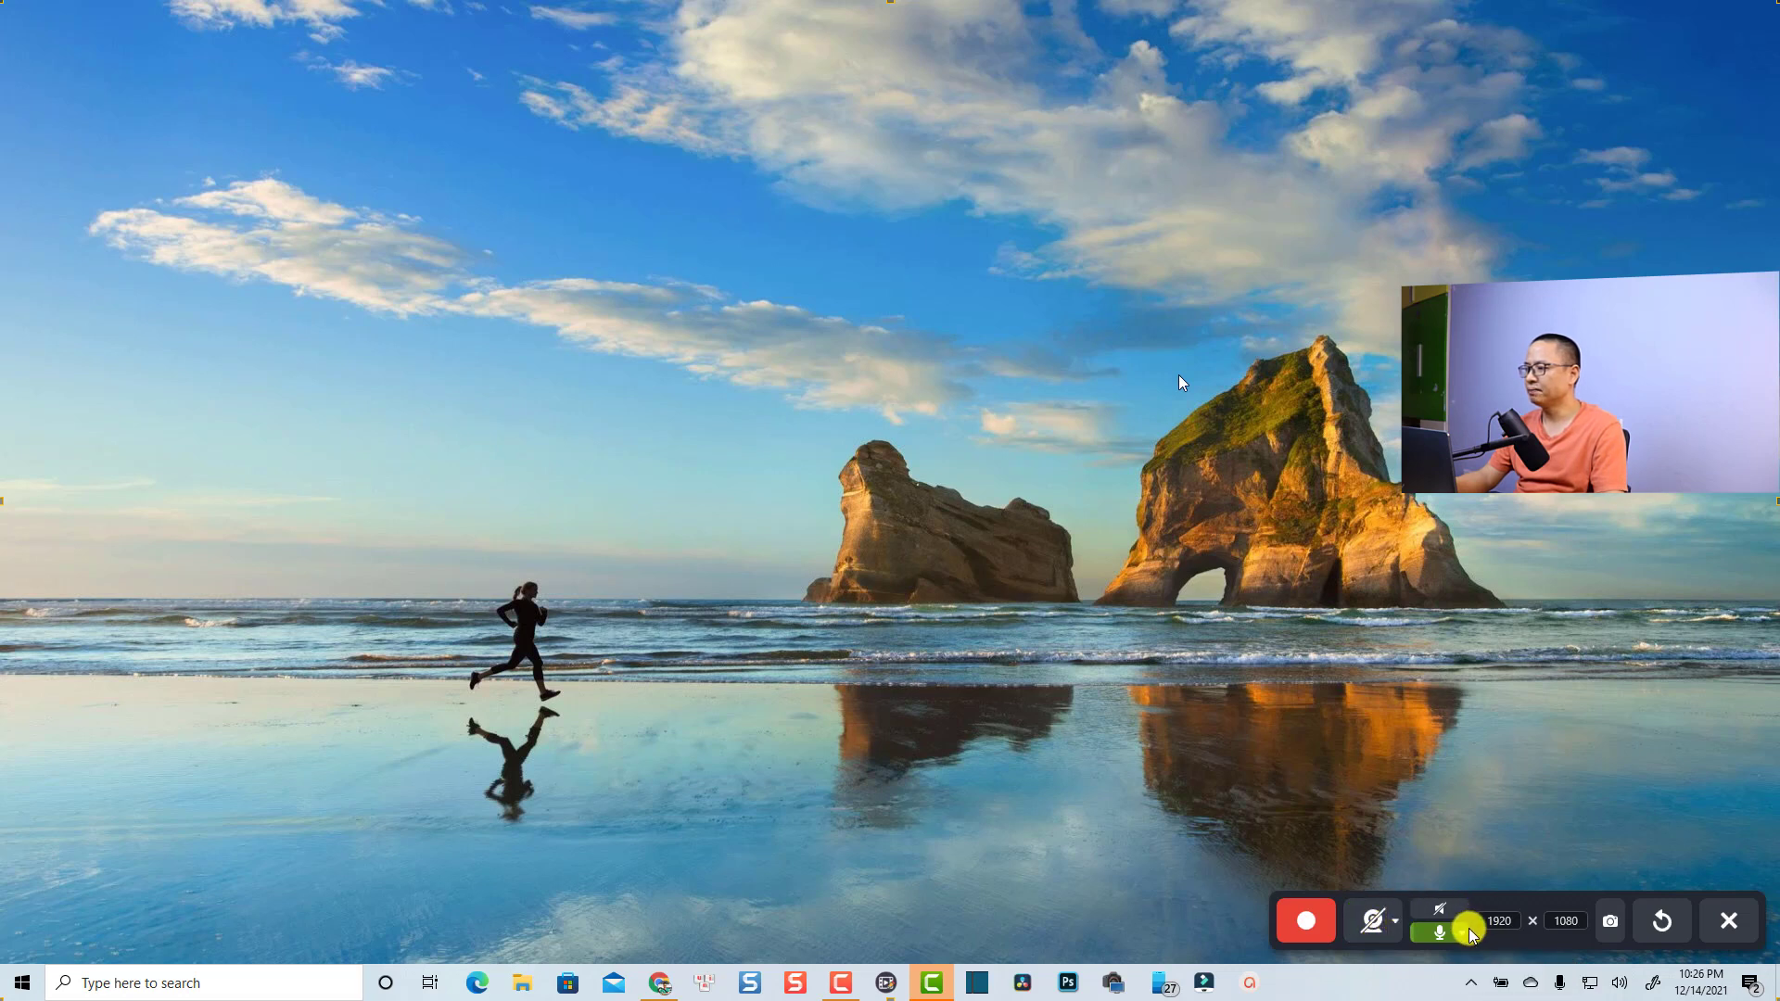
pyautogui.click(1398, 927)
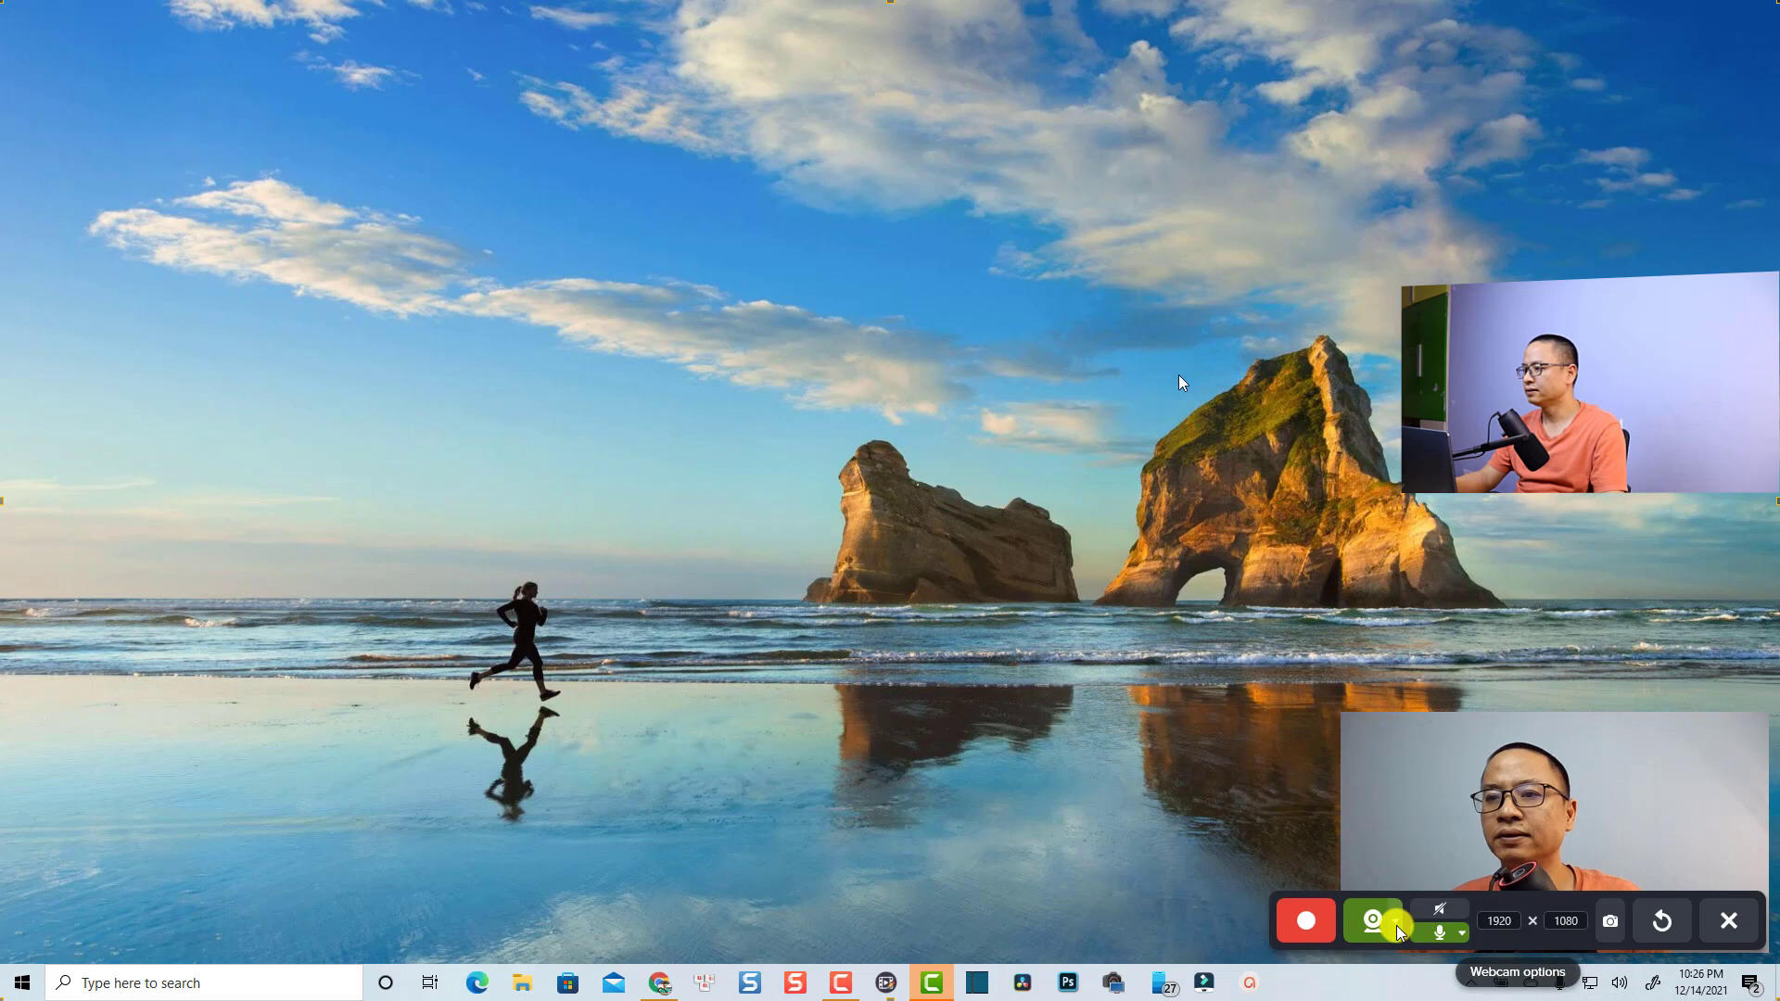
pyautogui.click(1399, 927)
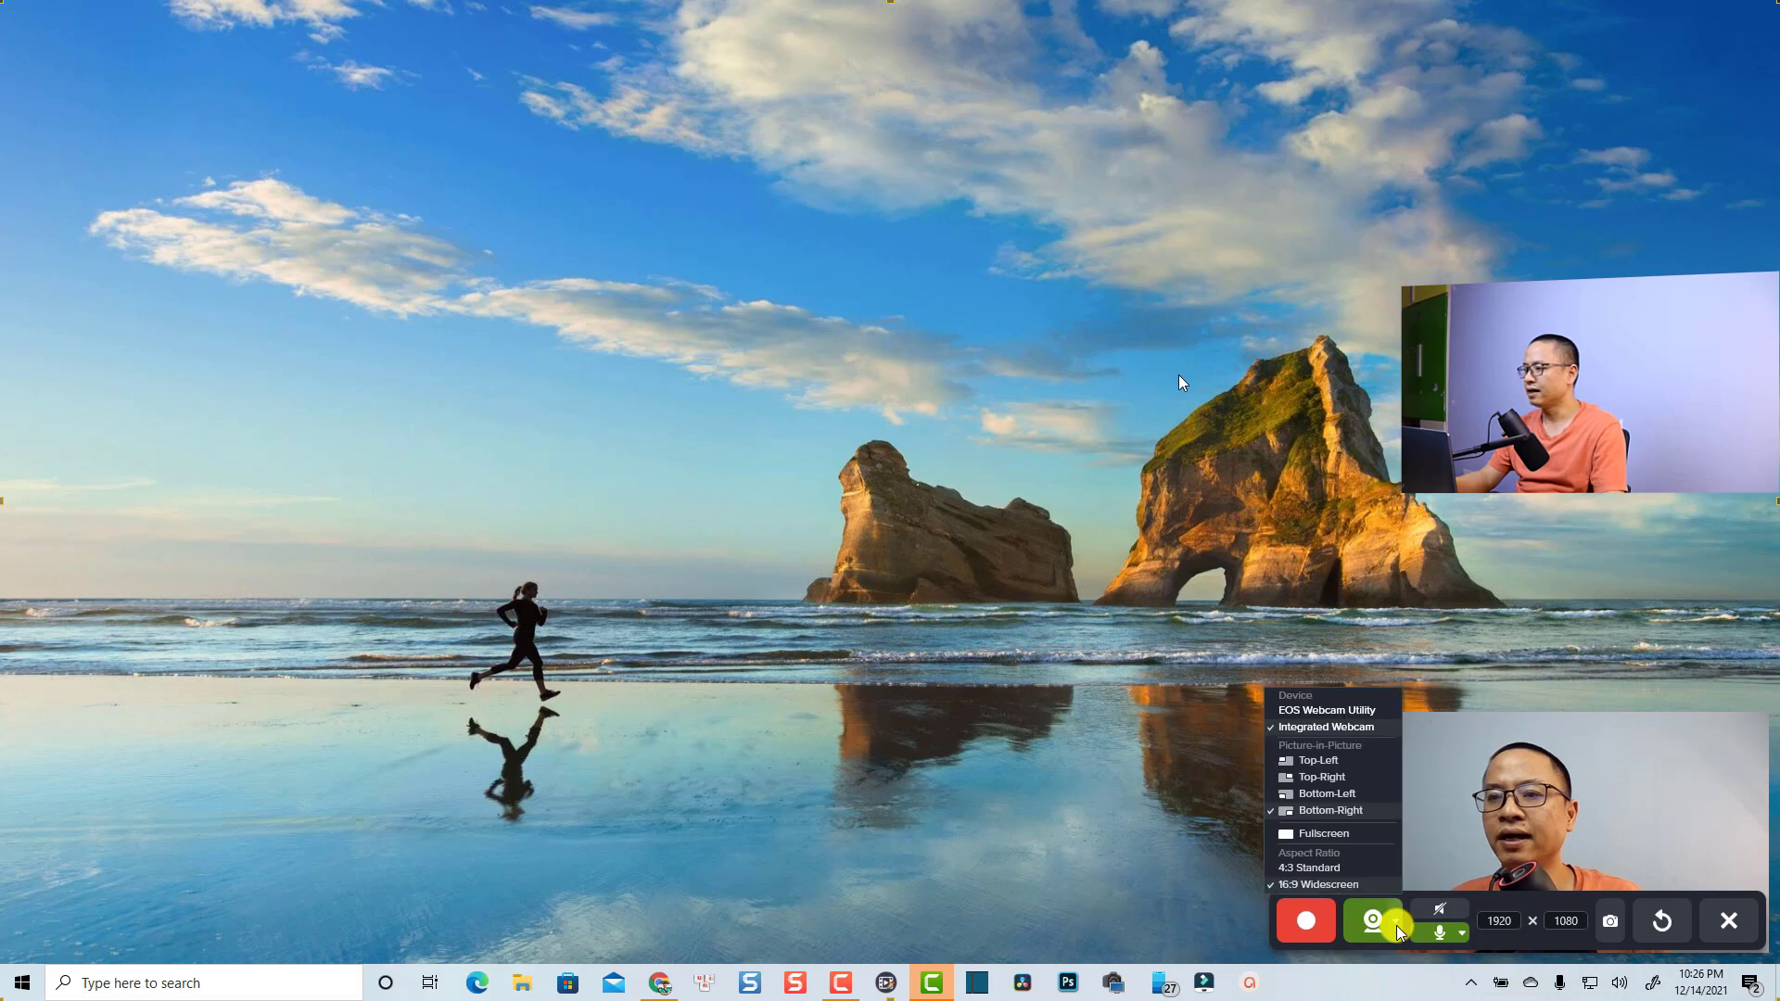
pyautogui.click(1313, 777)
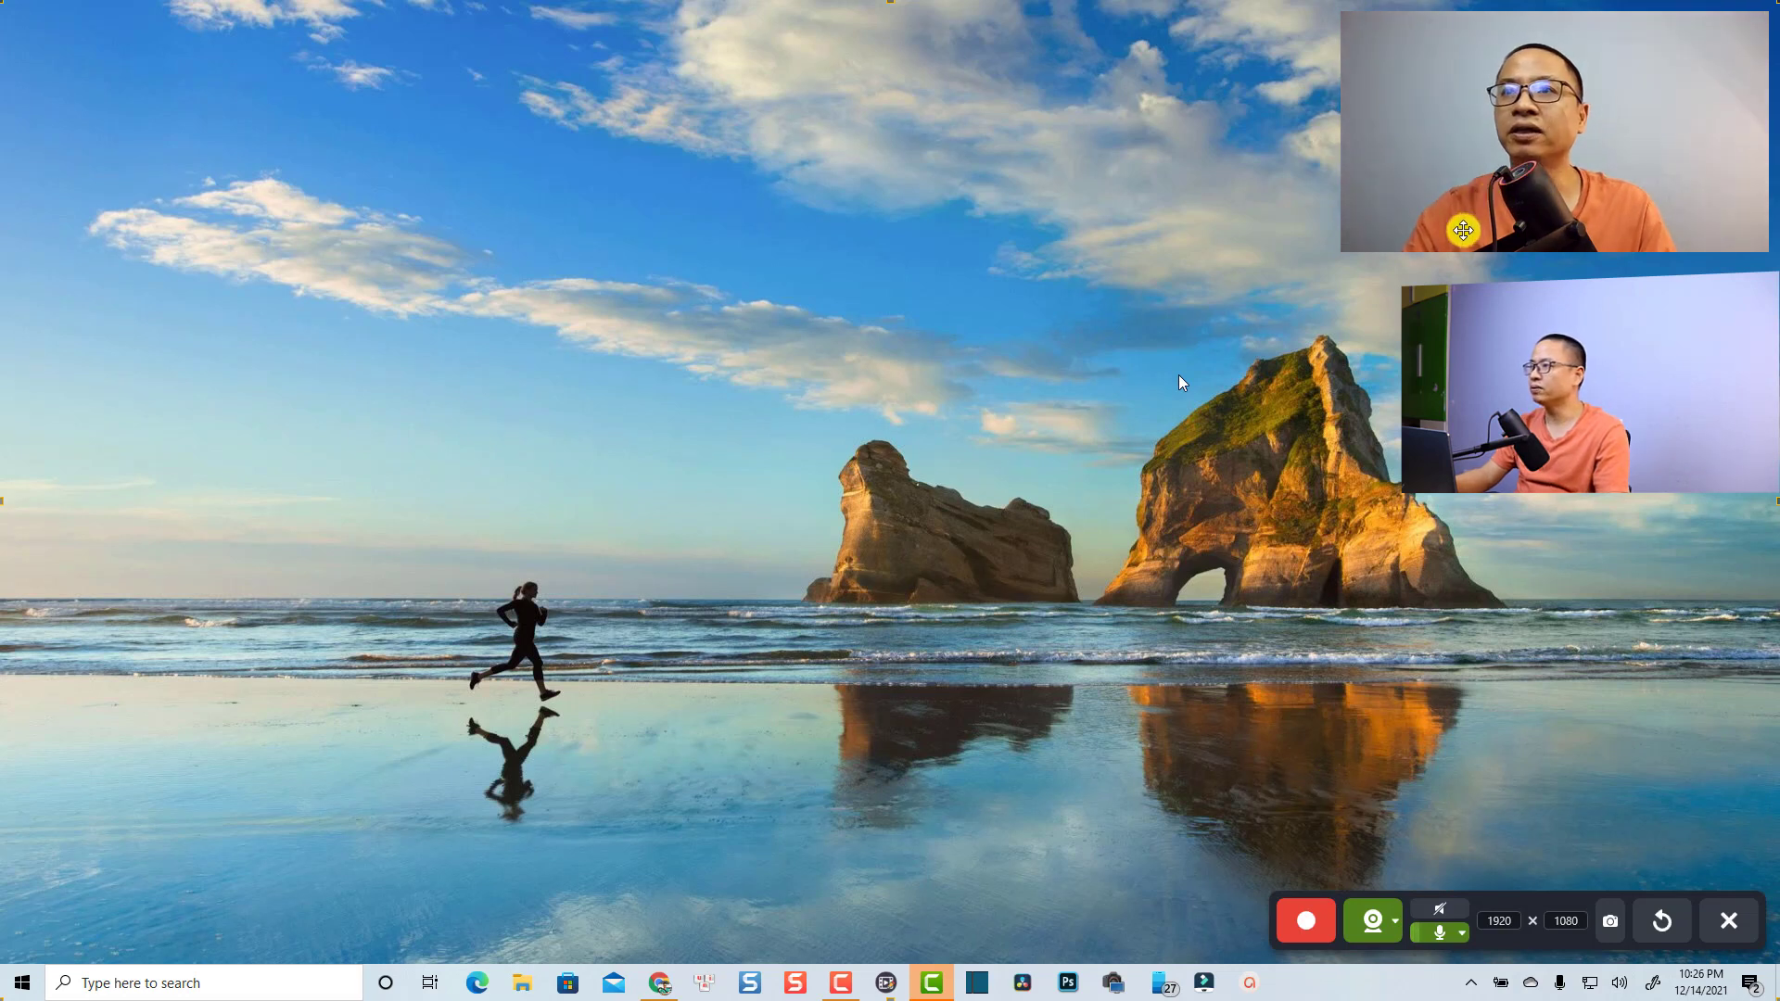
# Enlarge and adjust the webcam overlay, and record audio from the Thronmax MDrill One Pro microphone.
pyautogui.moveTo(1347, 251); pyautogui.dragTo(1179, 360)
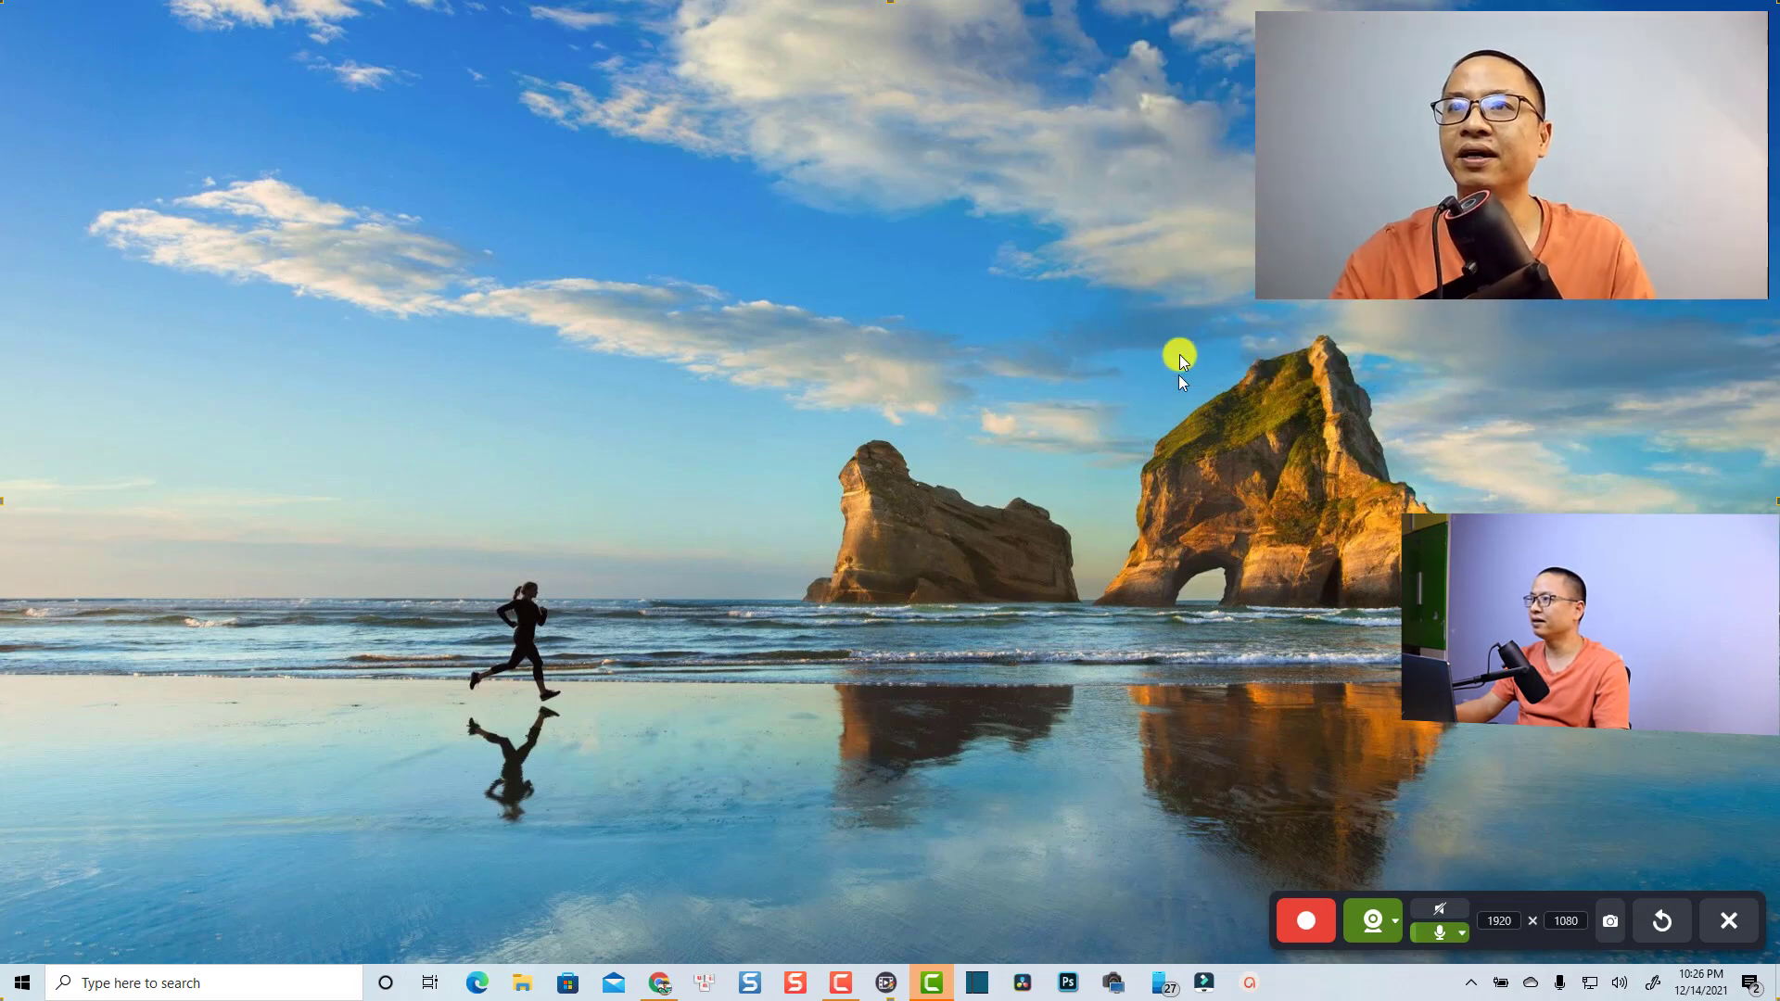
pyautogui.moveTo(1493, 198)
pyautogui.mouseDown()
pyautogui.moveTo(1399, 306)
pyautogui.moveTo(1308, 238)
pyautogui.moveTo(485, 358)
pyautogui.moveTo(667, 193)
pyautogui.moveTo(732, 358)
pyautogui.moveTo(600, 509)
pyautogui.moveTo(1326, 468)
pyautogui.moveTo(1257, 399)
pyautogui.moveTo(1505, 176)
pyautogui.mouseUp()
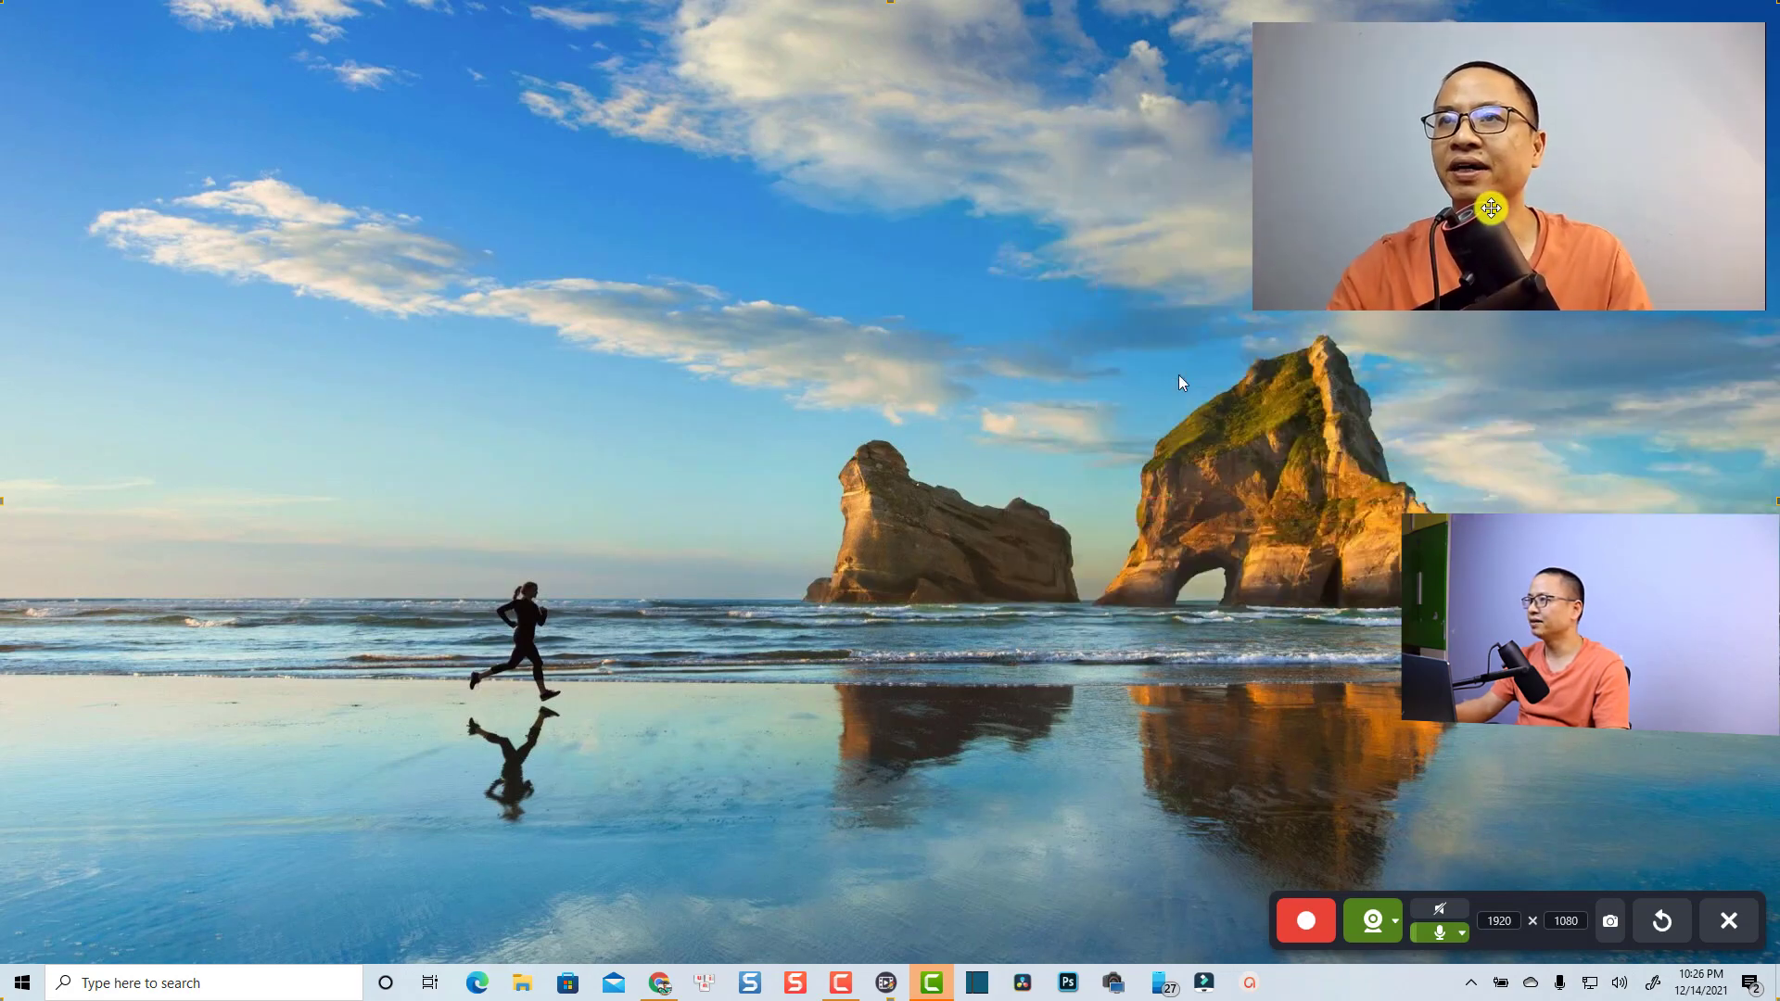
pyautogui.moveTo(1256, 287); pyautogui.dragTo(1382, 255)
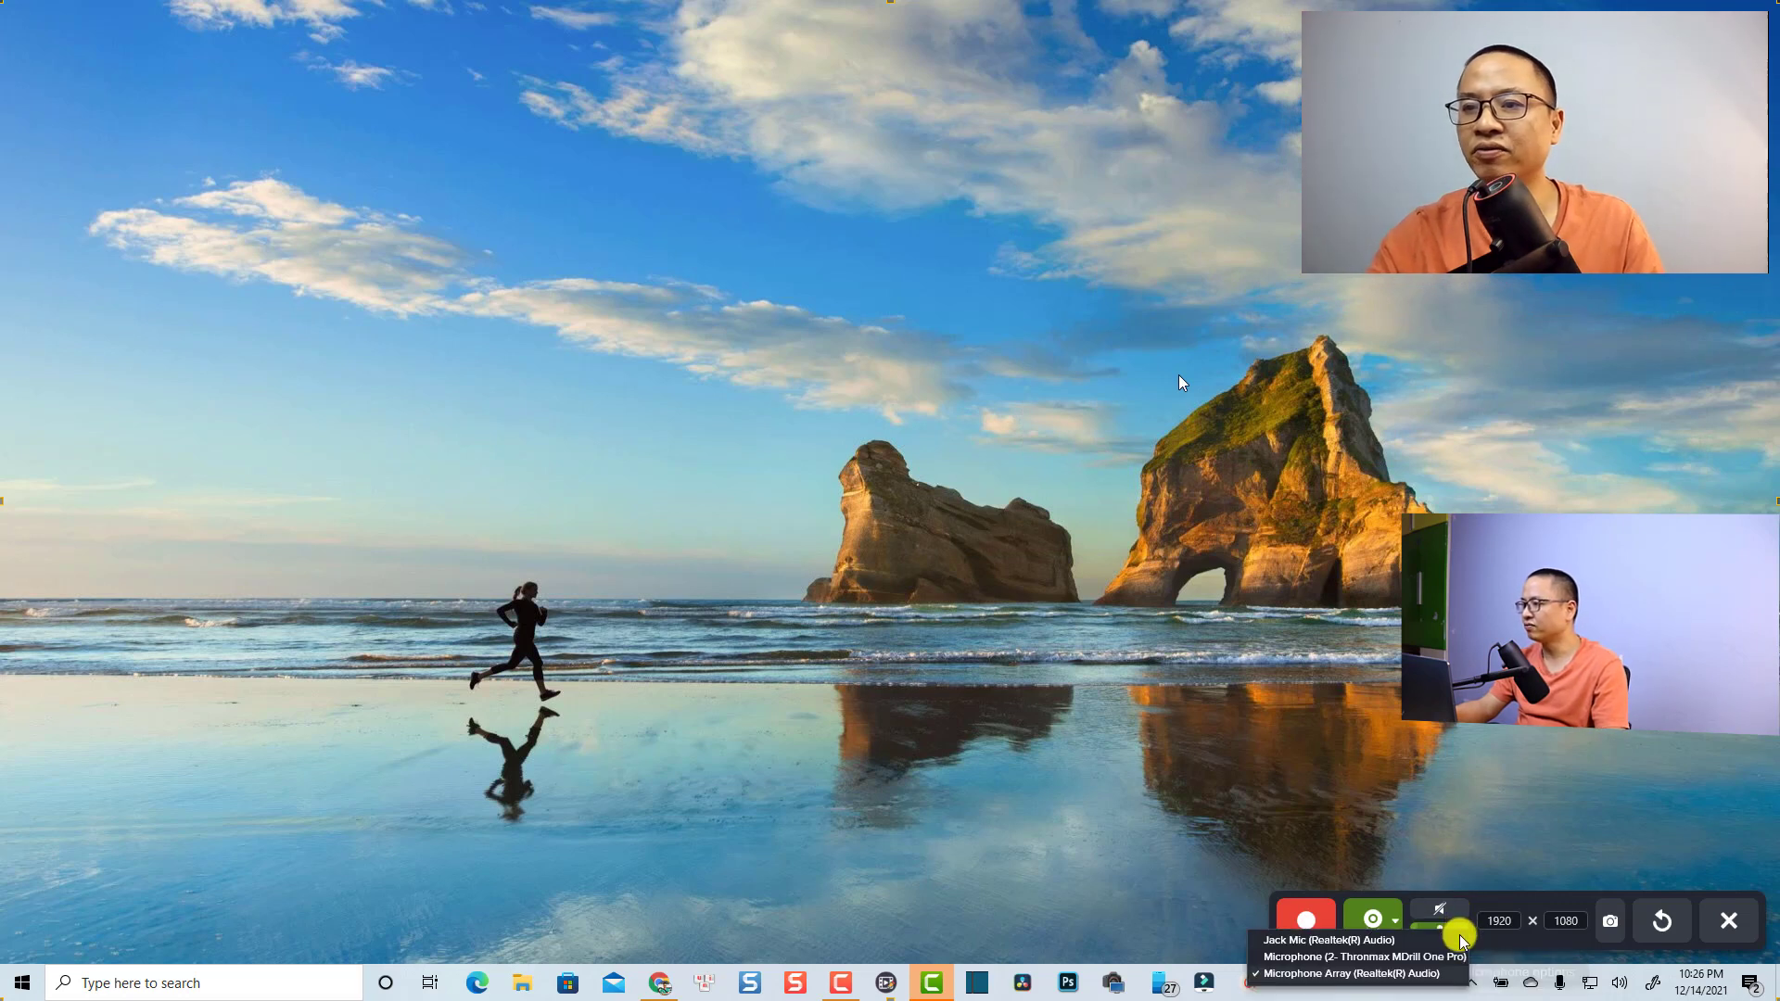
pyautogui.click(1463, 941)
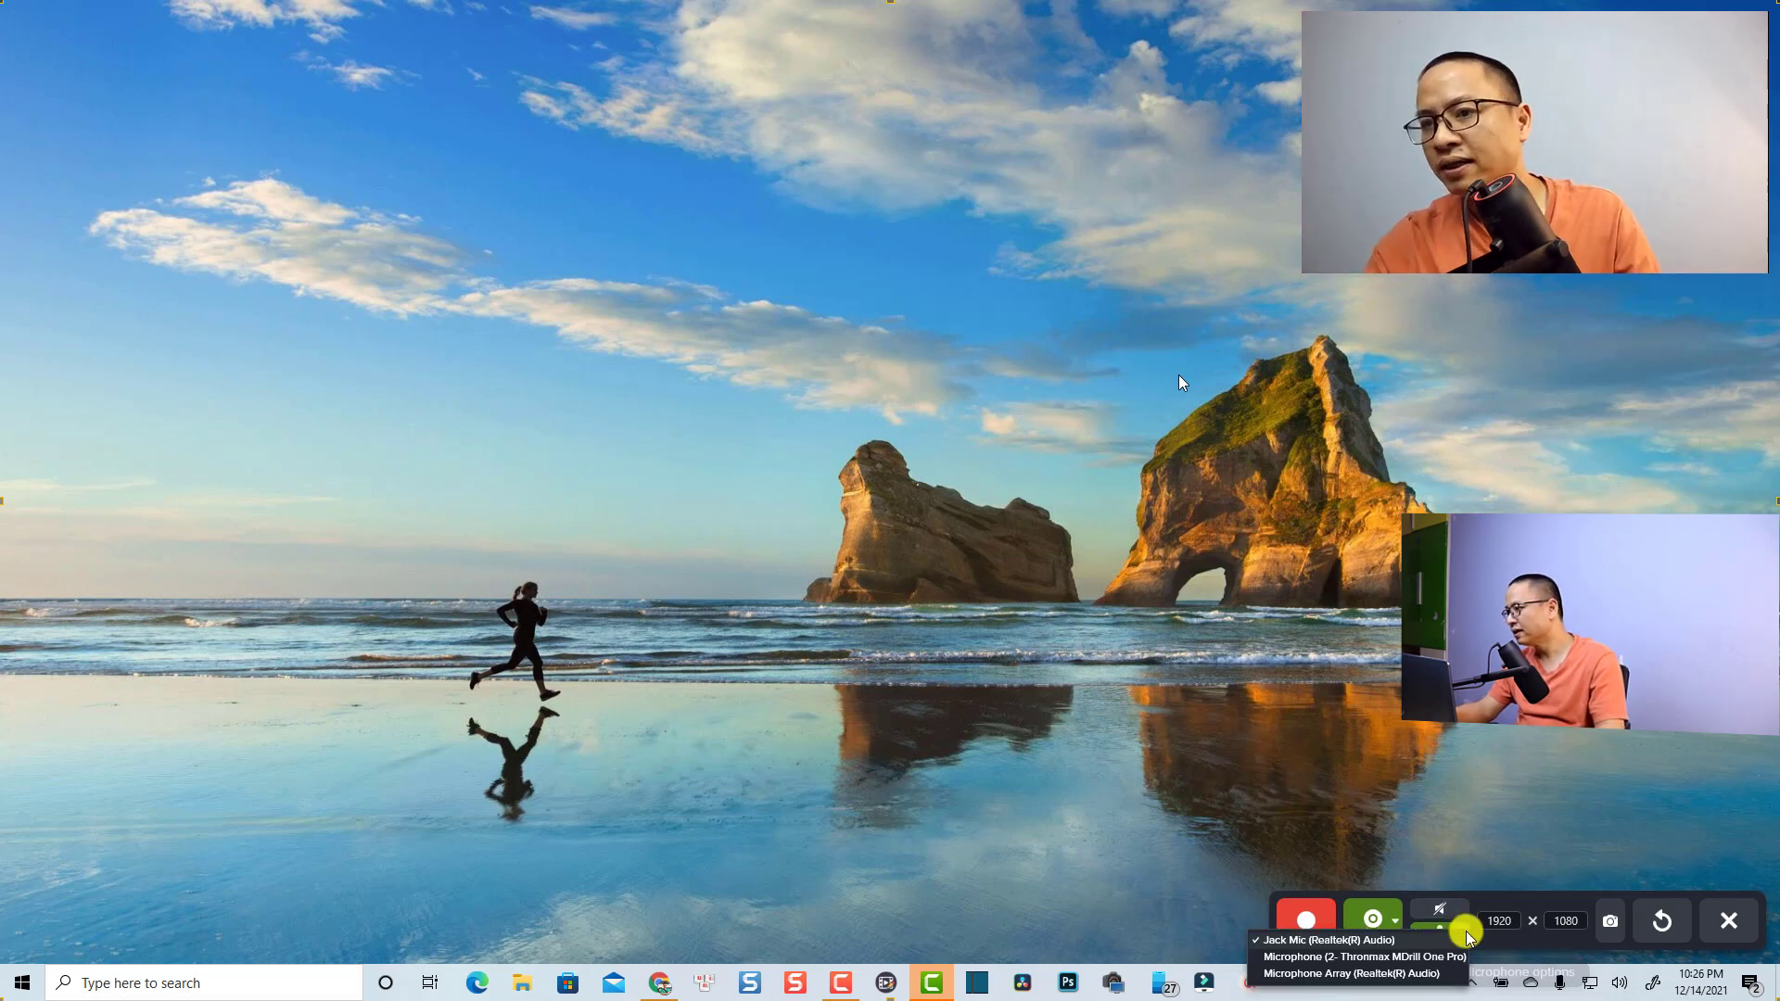
pyautogui.click(1272, 957)
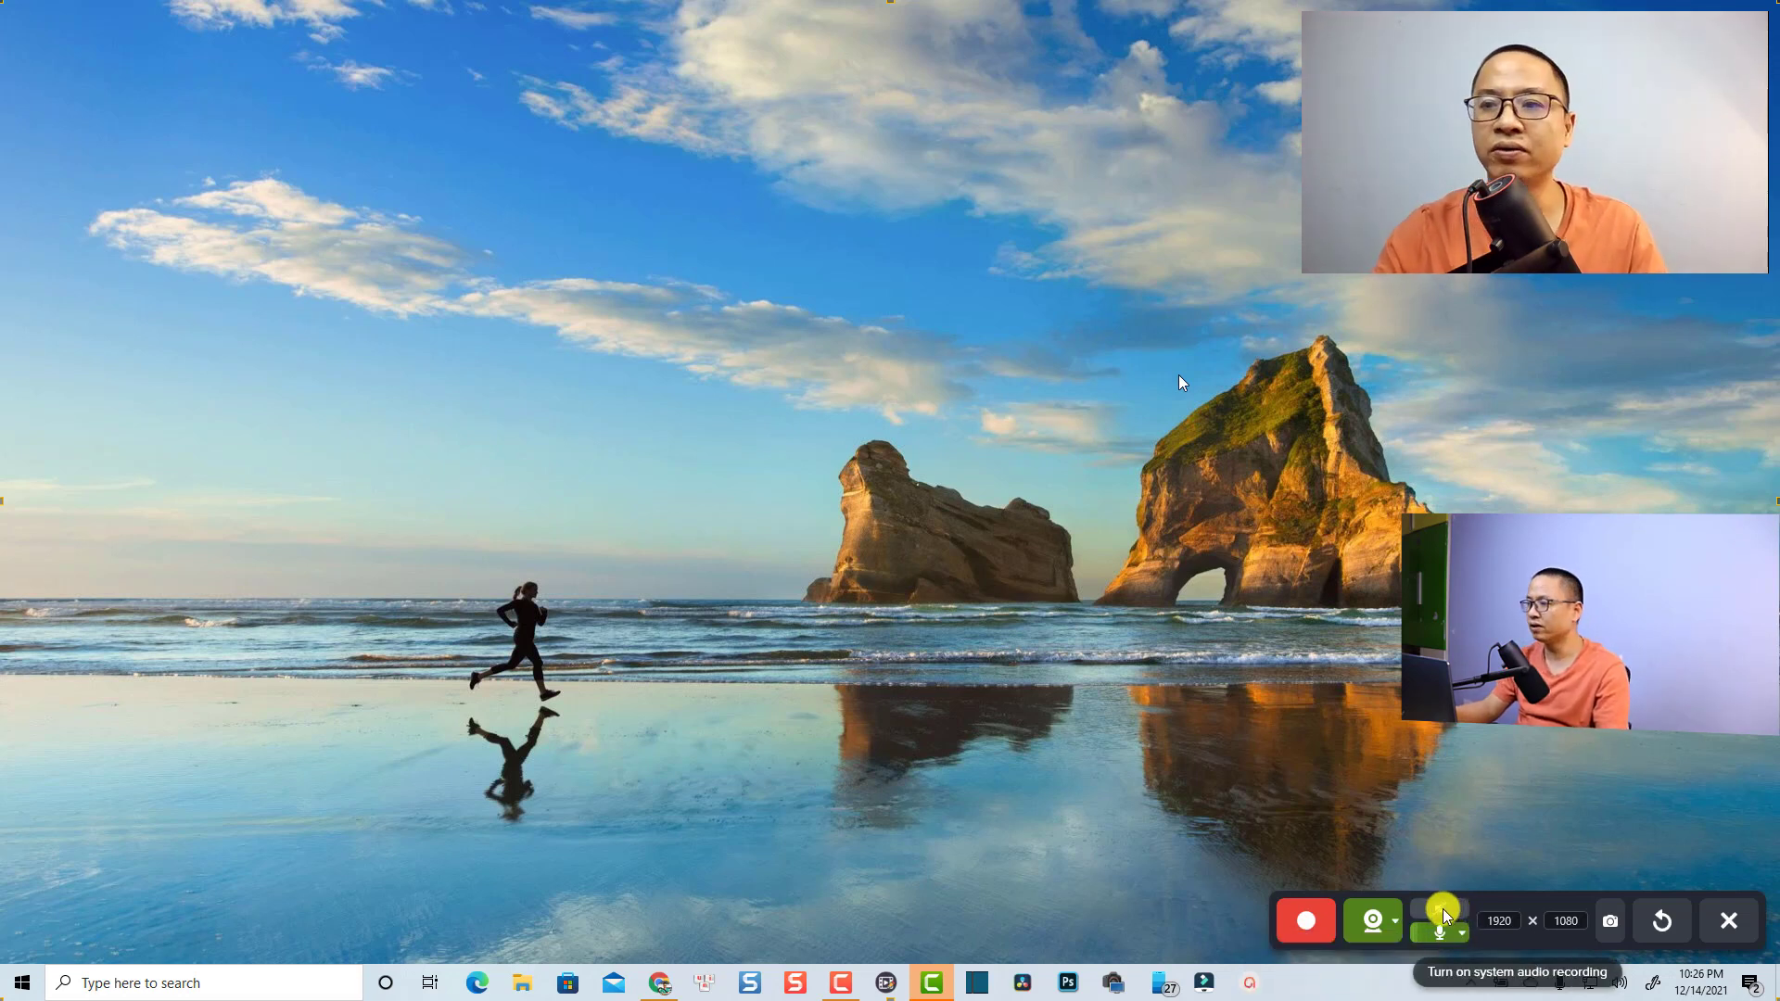
# Start recording, drag the webcam overlay to bottom-right then top-left, and pause with Shift+F9.
pyautogui.click(1304, 922)
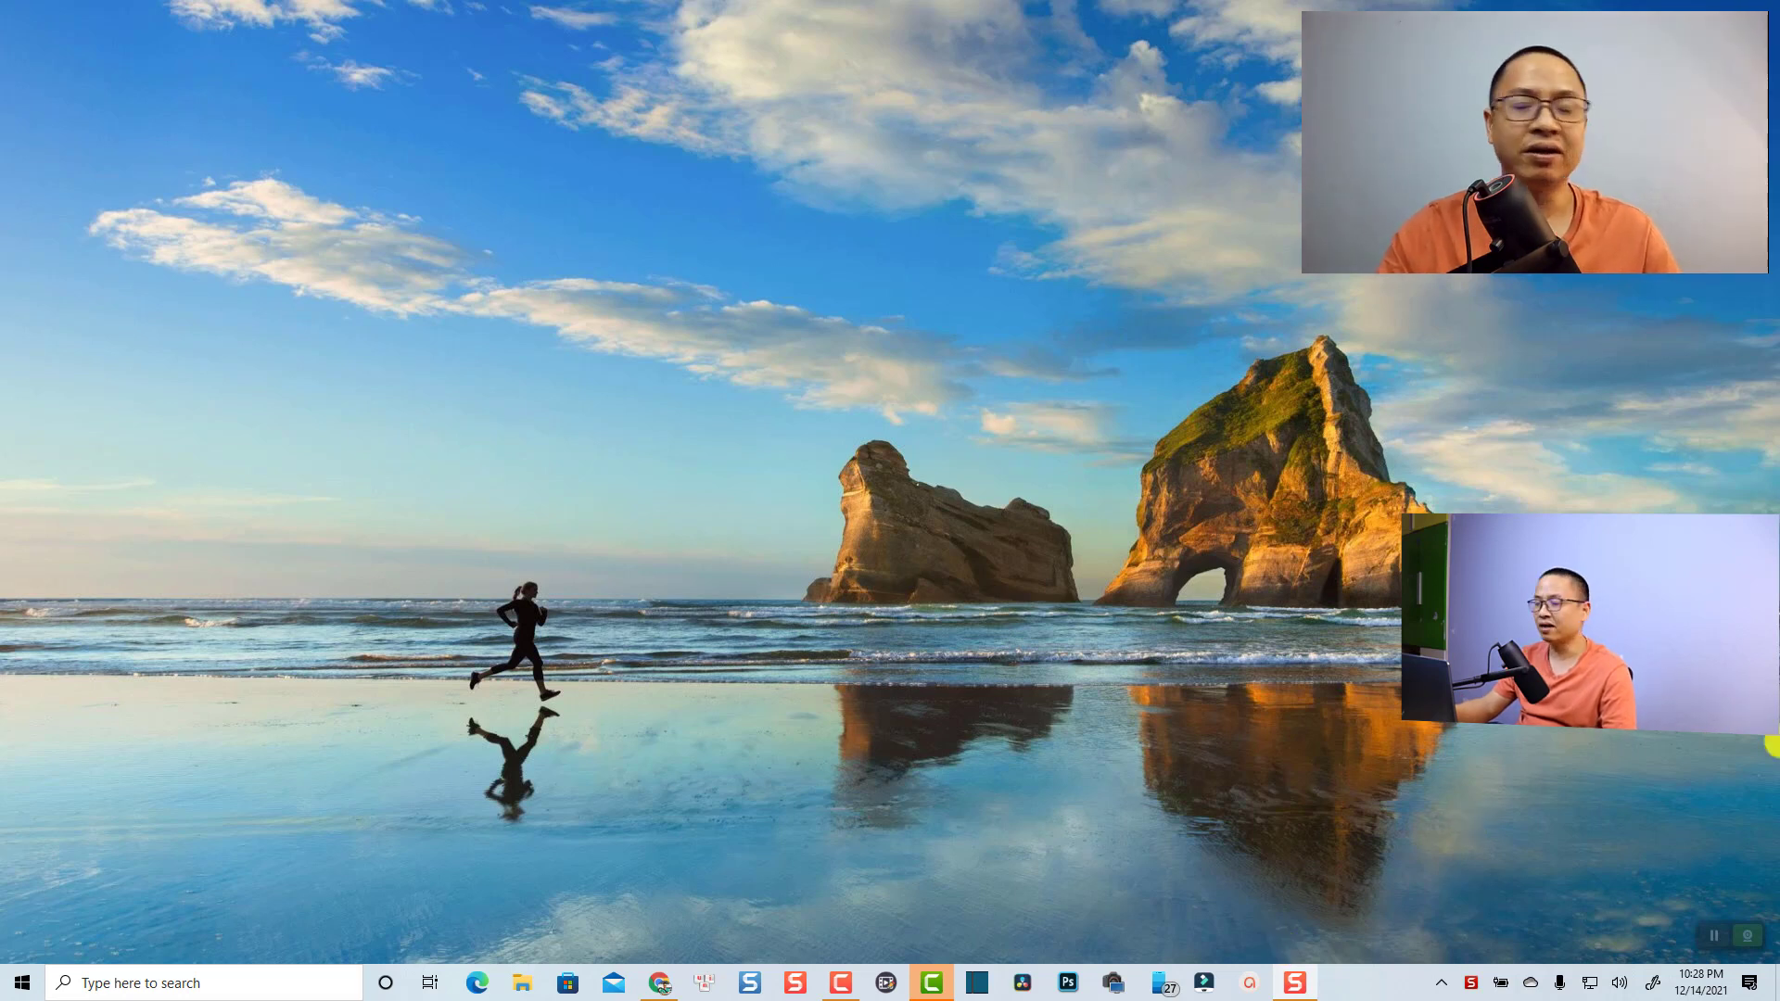
pyautogui.moveTo(1544, 222); pyautogui.dragTo(1543, 900)
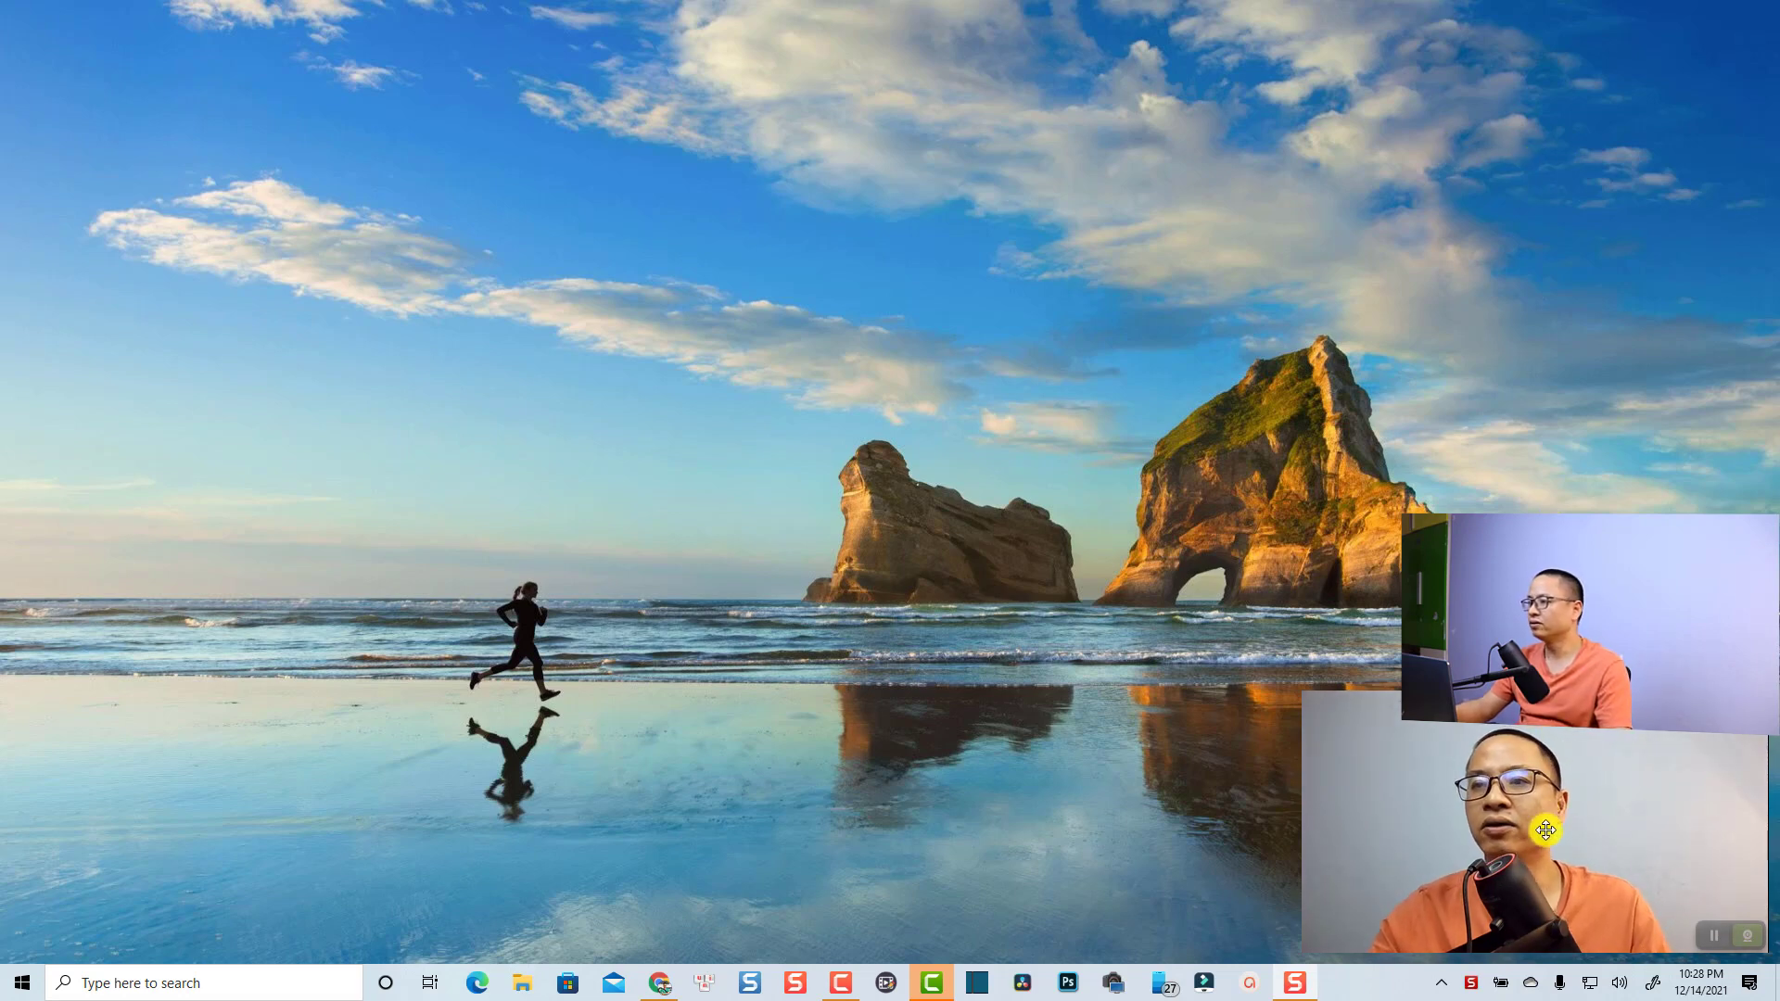
pyautogui.moveTo(1547, 816); pyautogui.dragTo(254, 178)
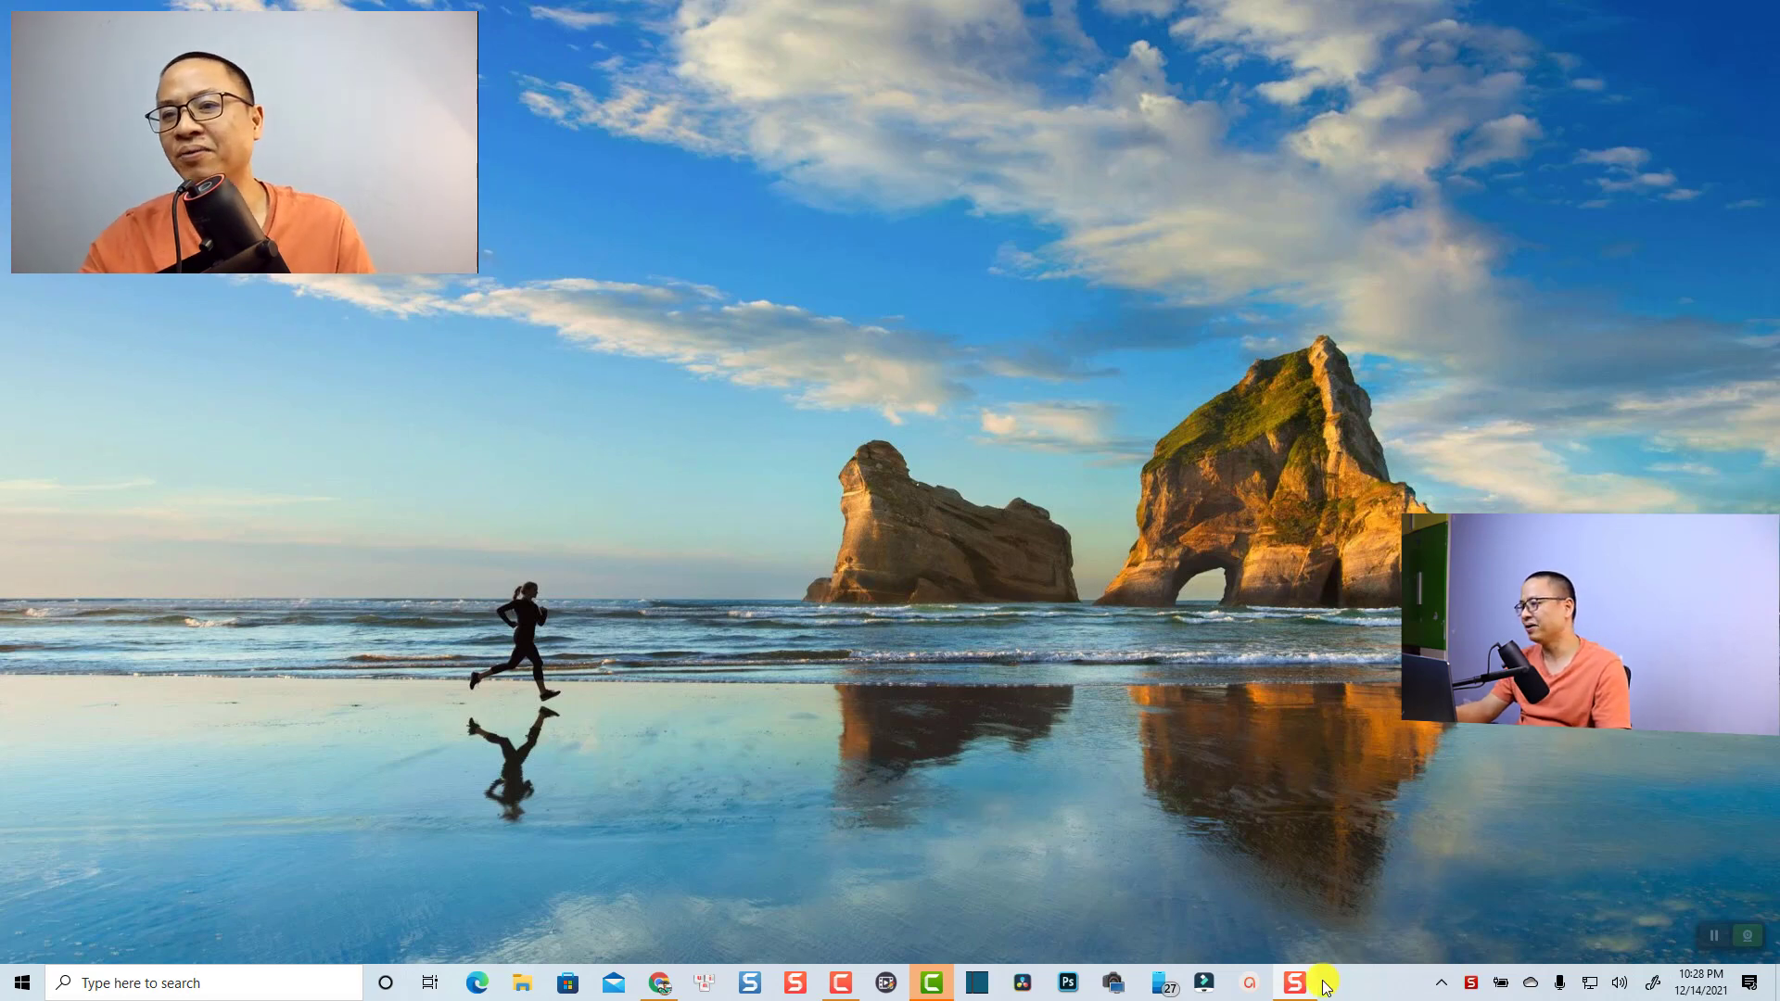
pyautogui.hotkey('shift', 'F9')
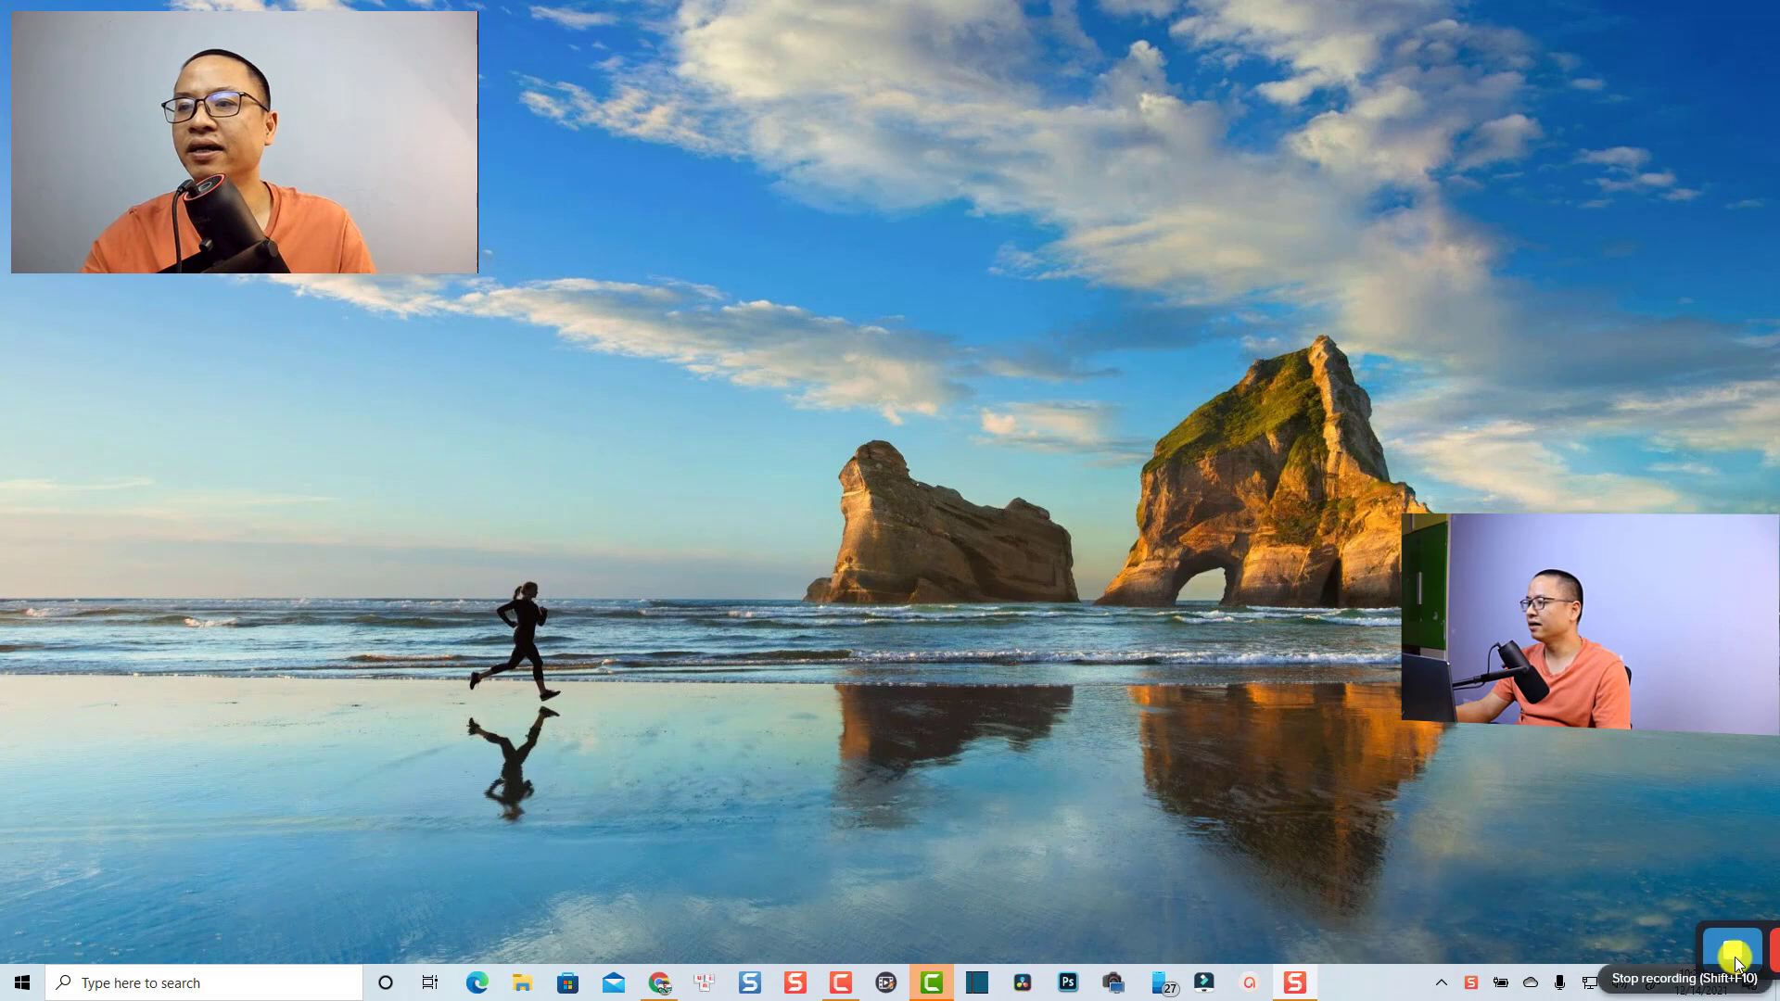
# Stop recording and keep the Documents (Default) library to open the 00:27 video in Snagit Editor.
pyautogui.click(1733, 951)
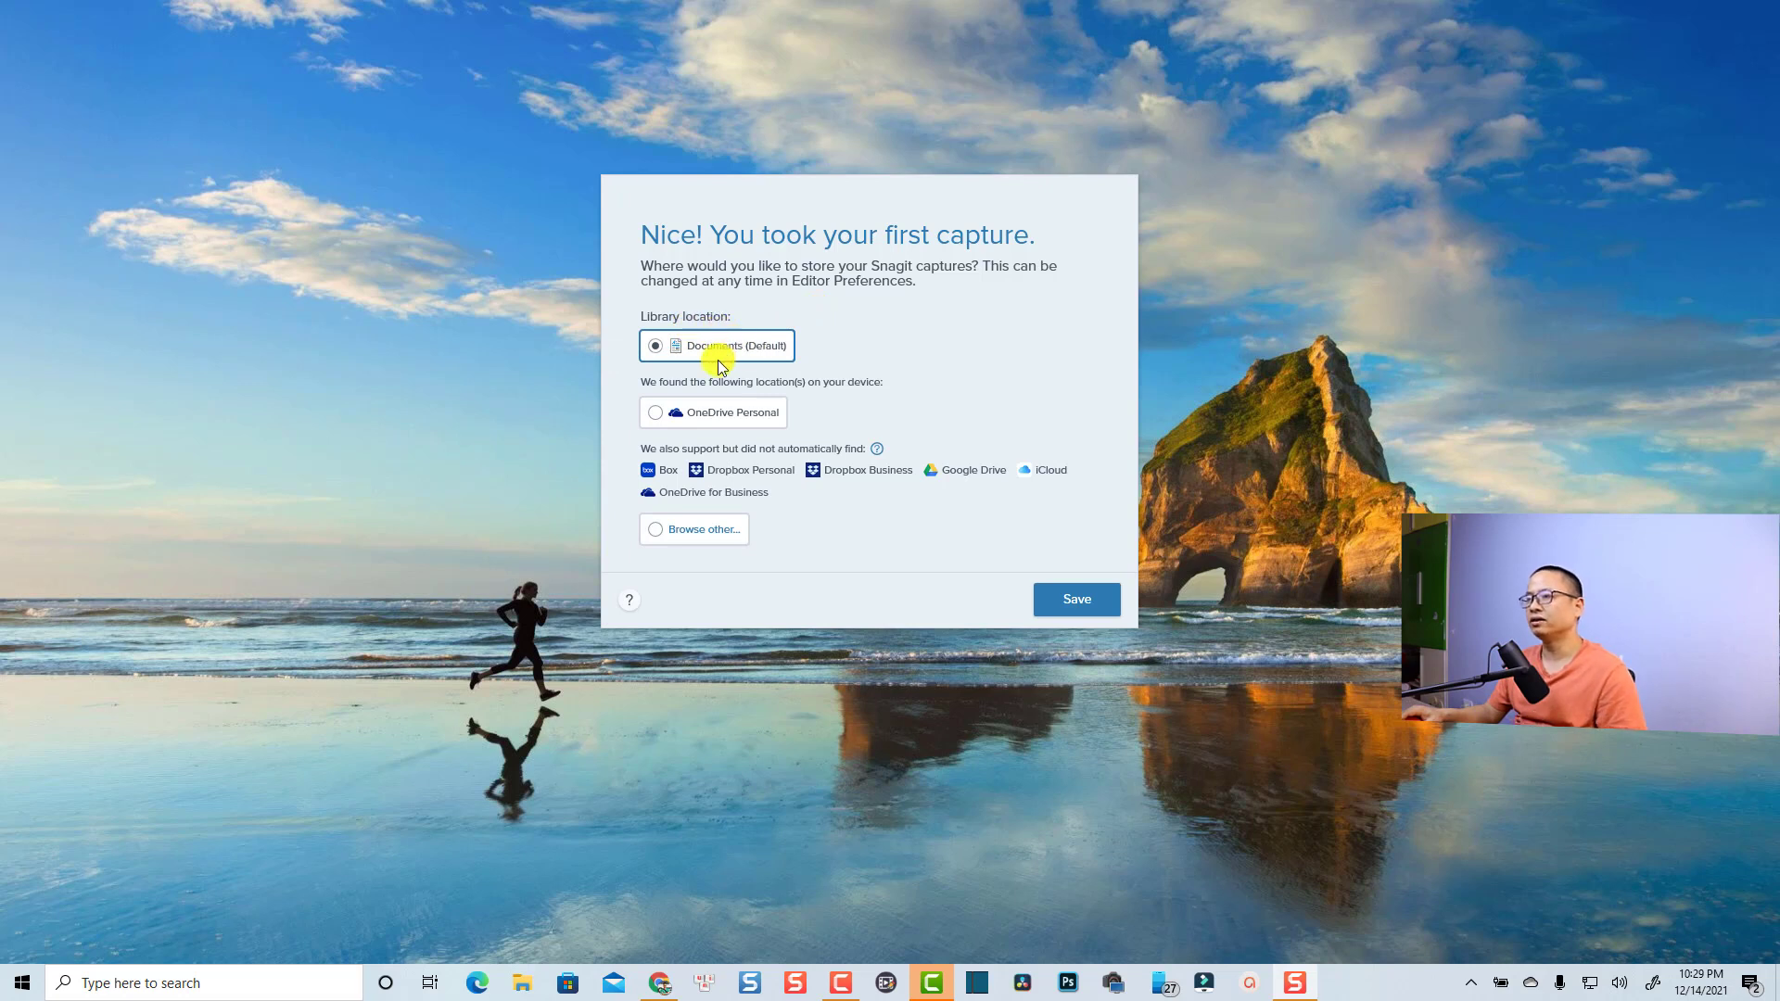
pyautogui.moveTo(710, 364)
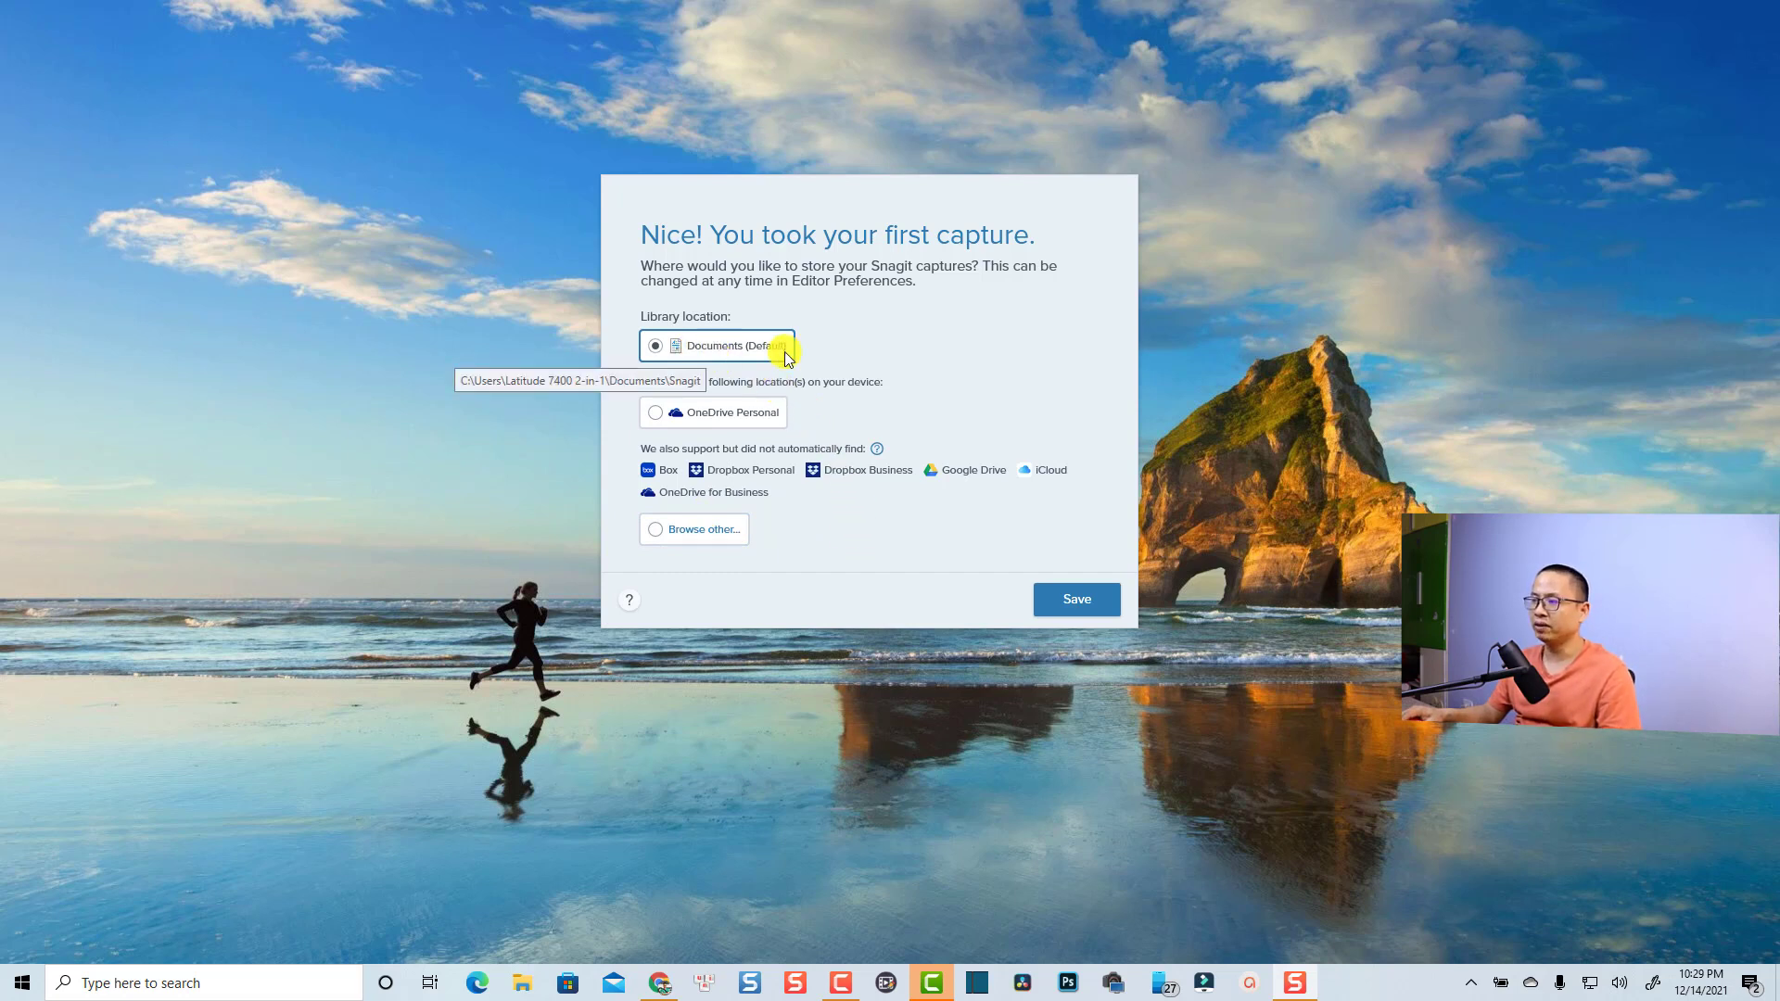
pyautogui.click(1066, 601)
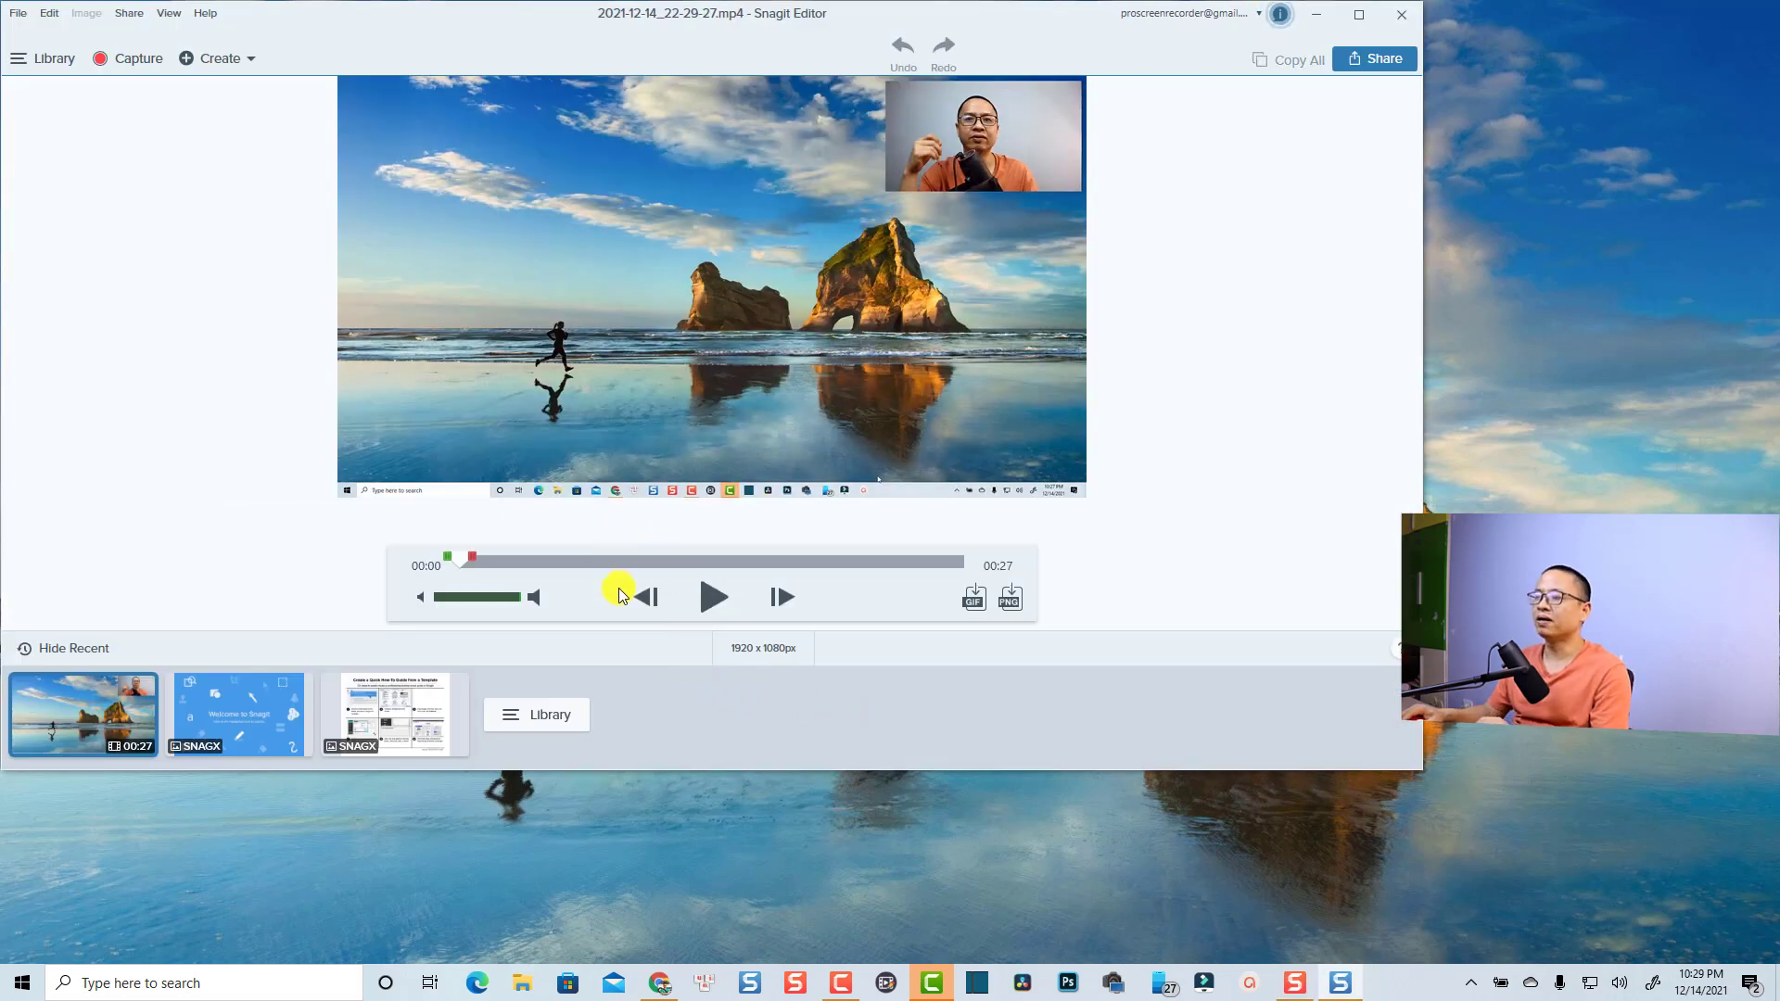
# Play the clip, pause at 00:07, and scrub toward the end to mark roughly 00:21–00:25.
pyautogui.click(709, 602)
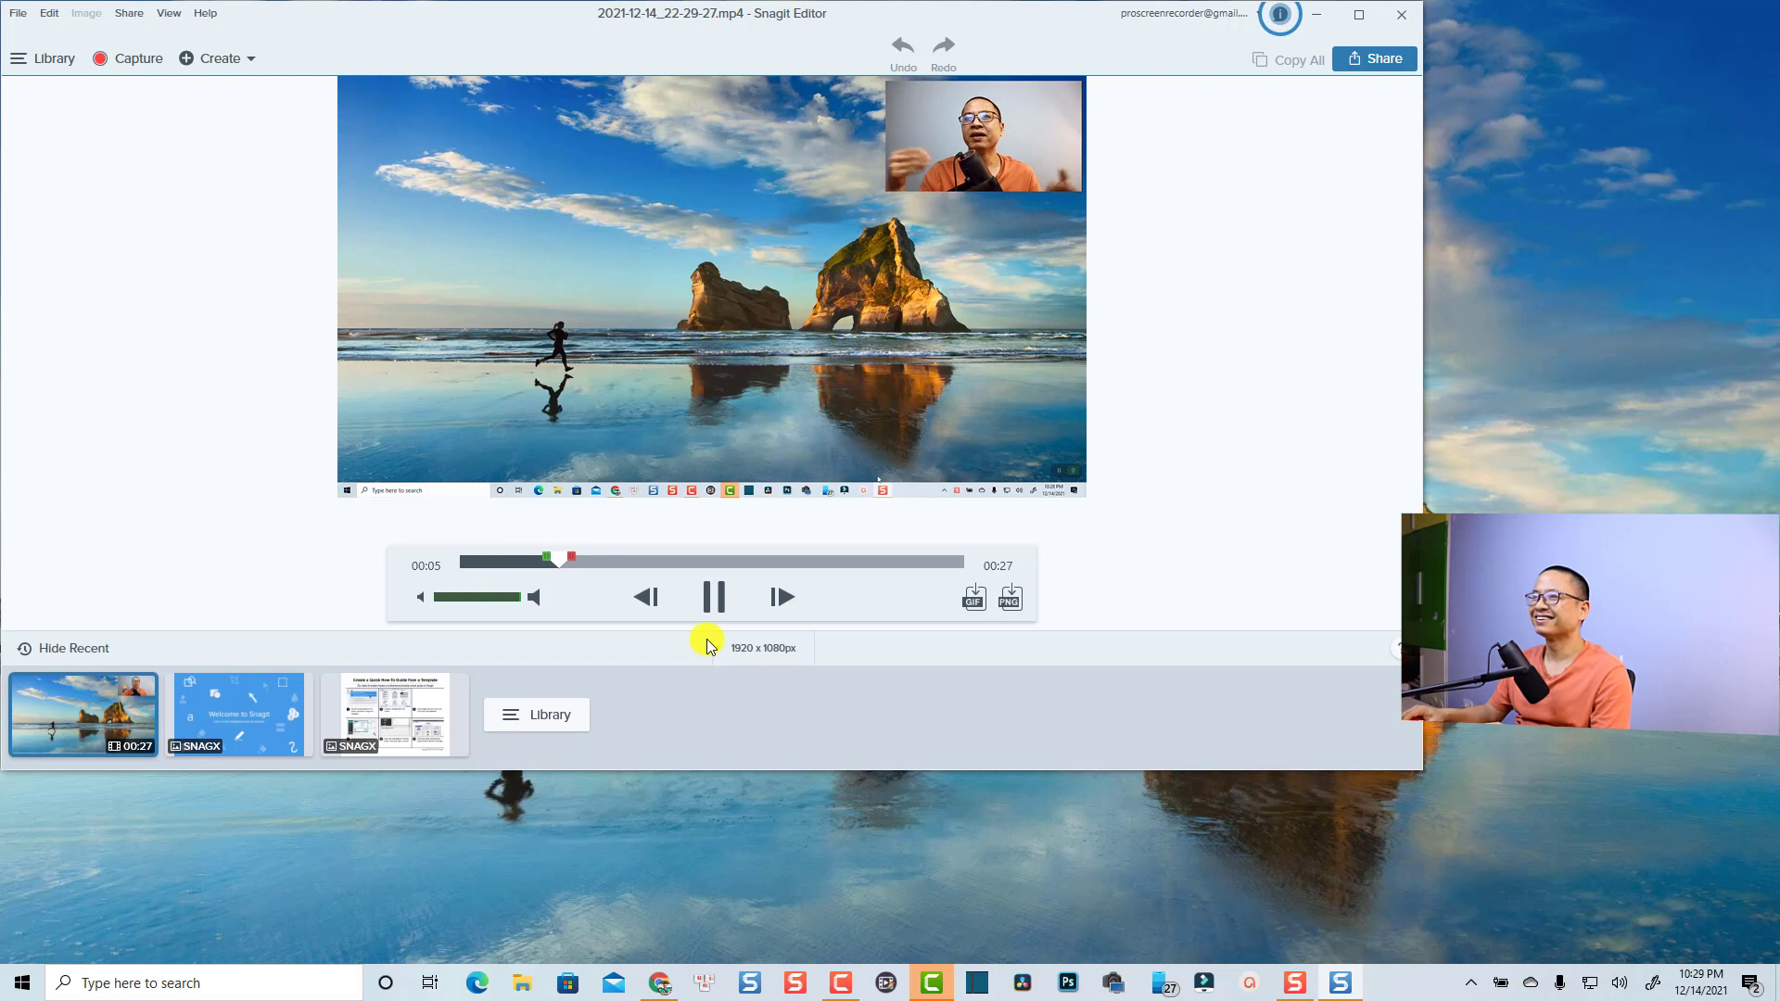
pyautogui.click(714, 597)
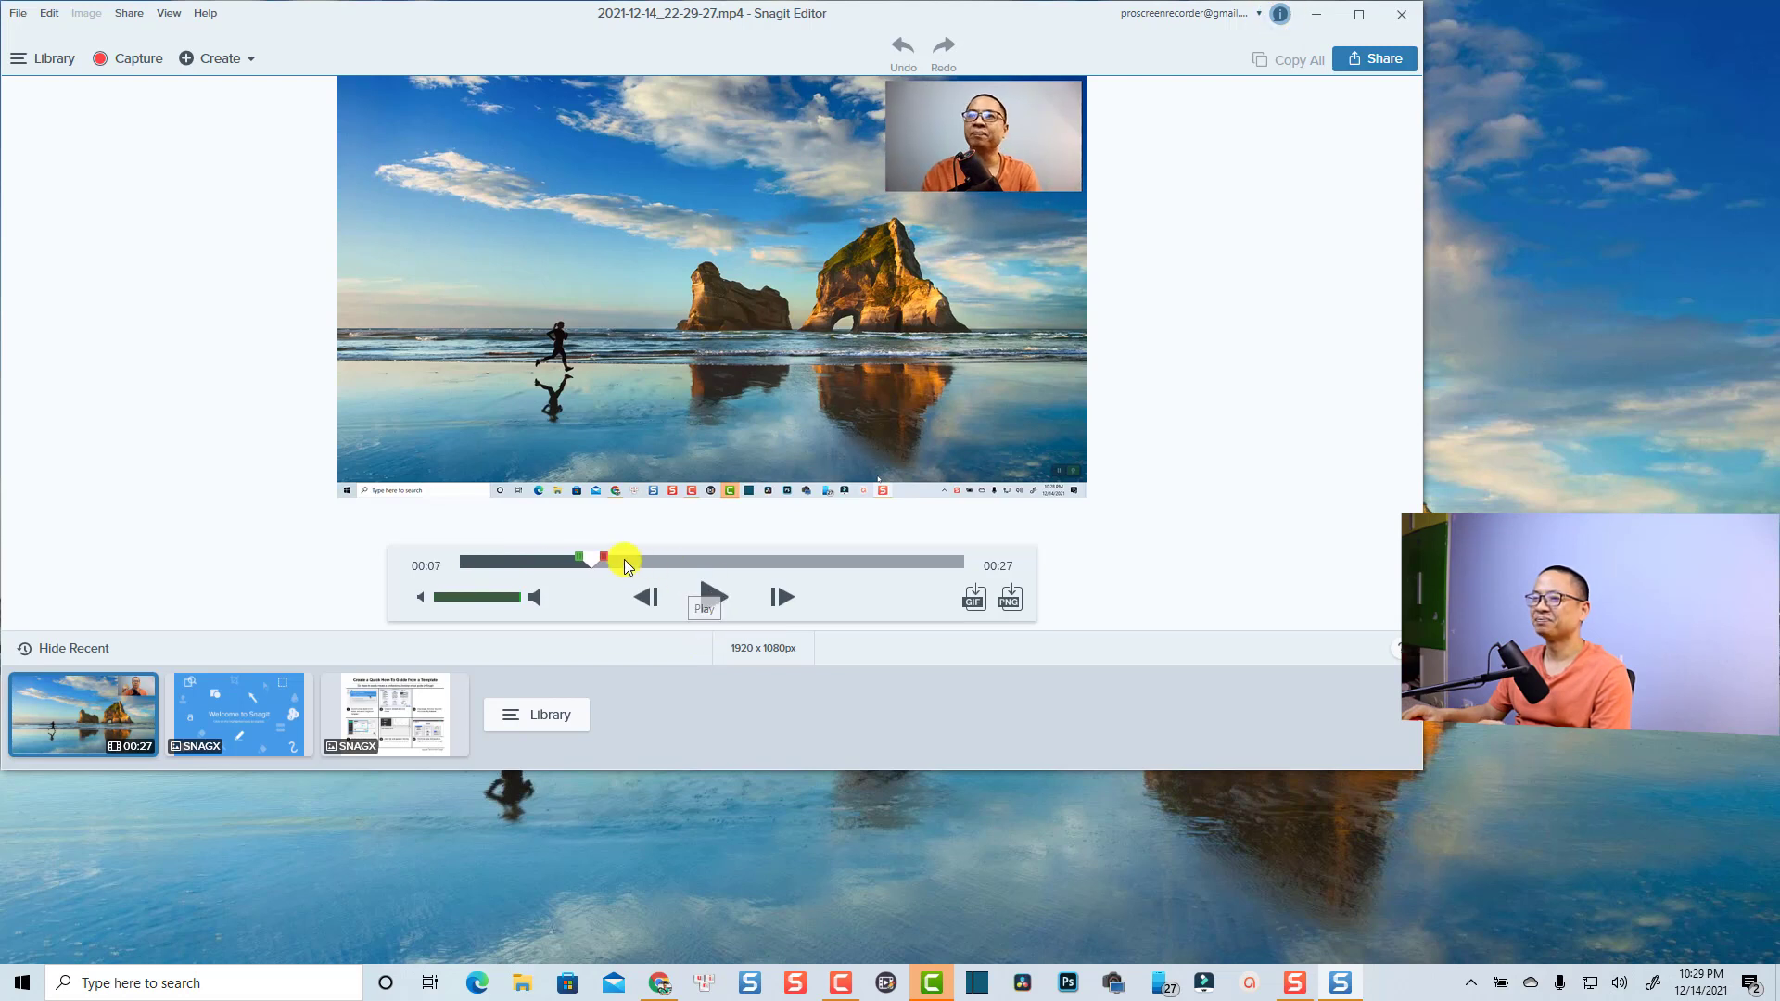
pyautogui.moveTo(595, 556); pyautogui.dragTo(938, 562)
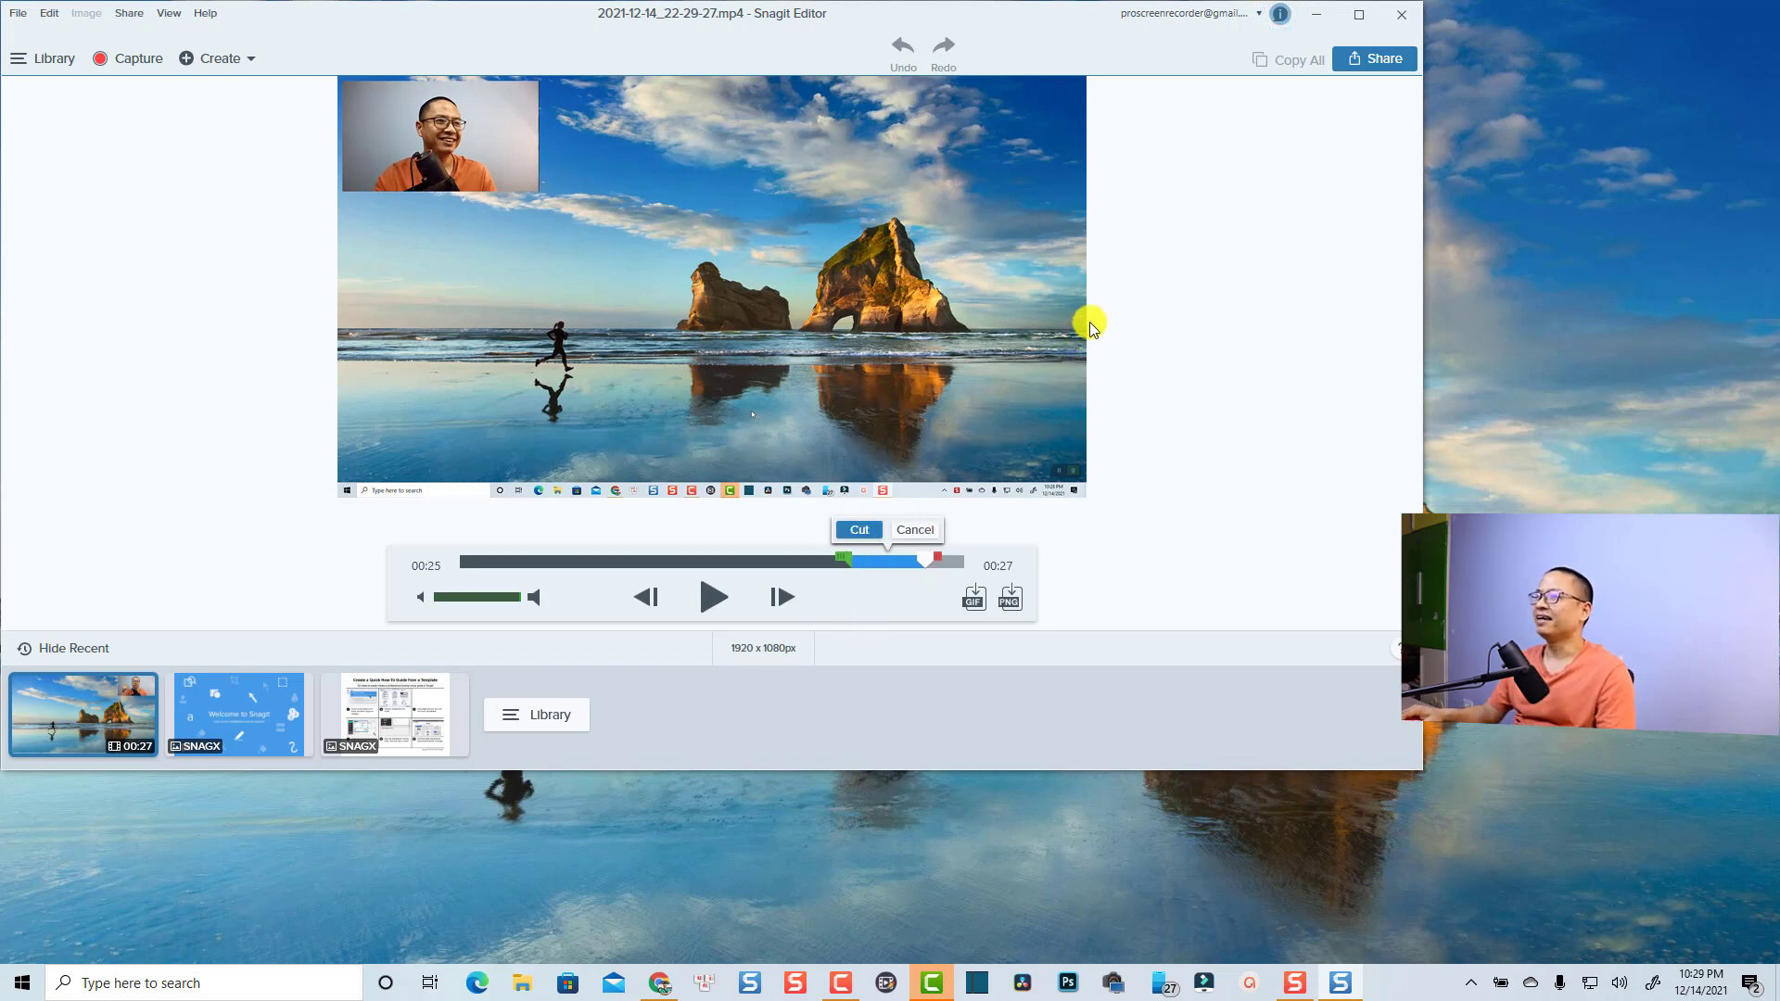
# Save the video as 2021-12-14_22-29-27.mp4 on the Desktop, then show the desktop.
pyautogui.click(1370, 65)
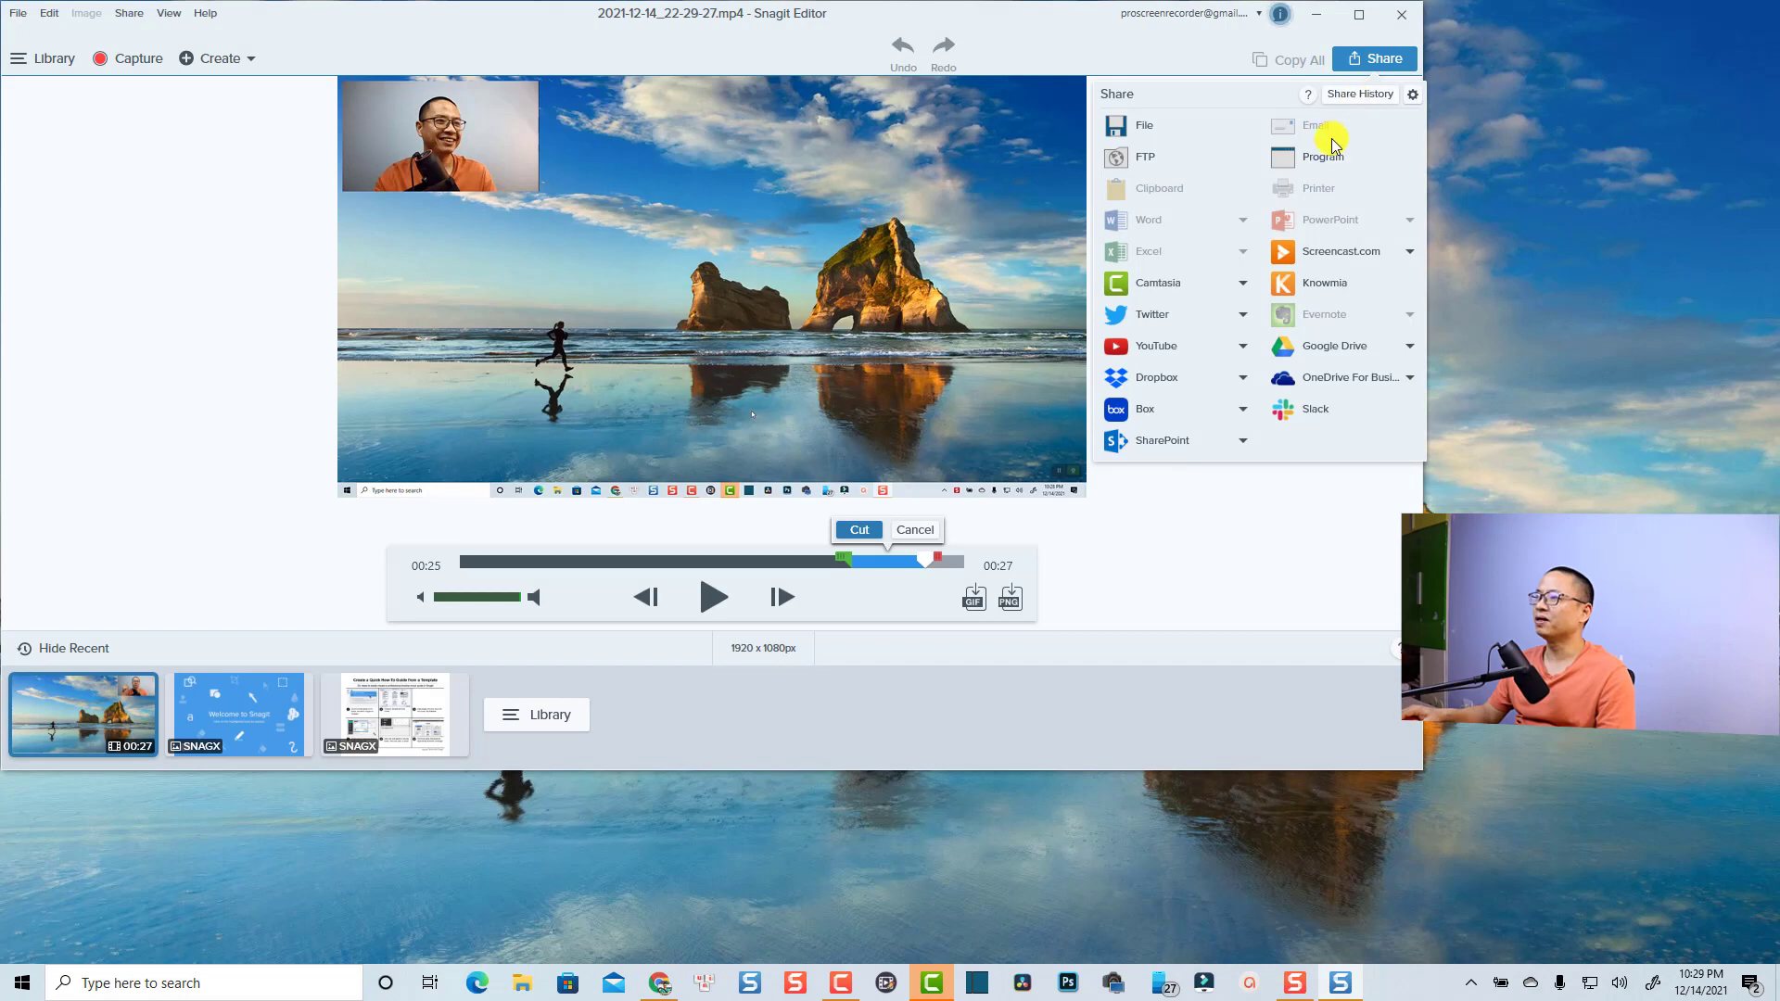
pyautogui.click(1142, 130)
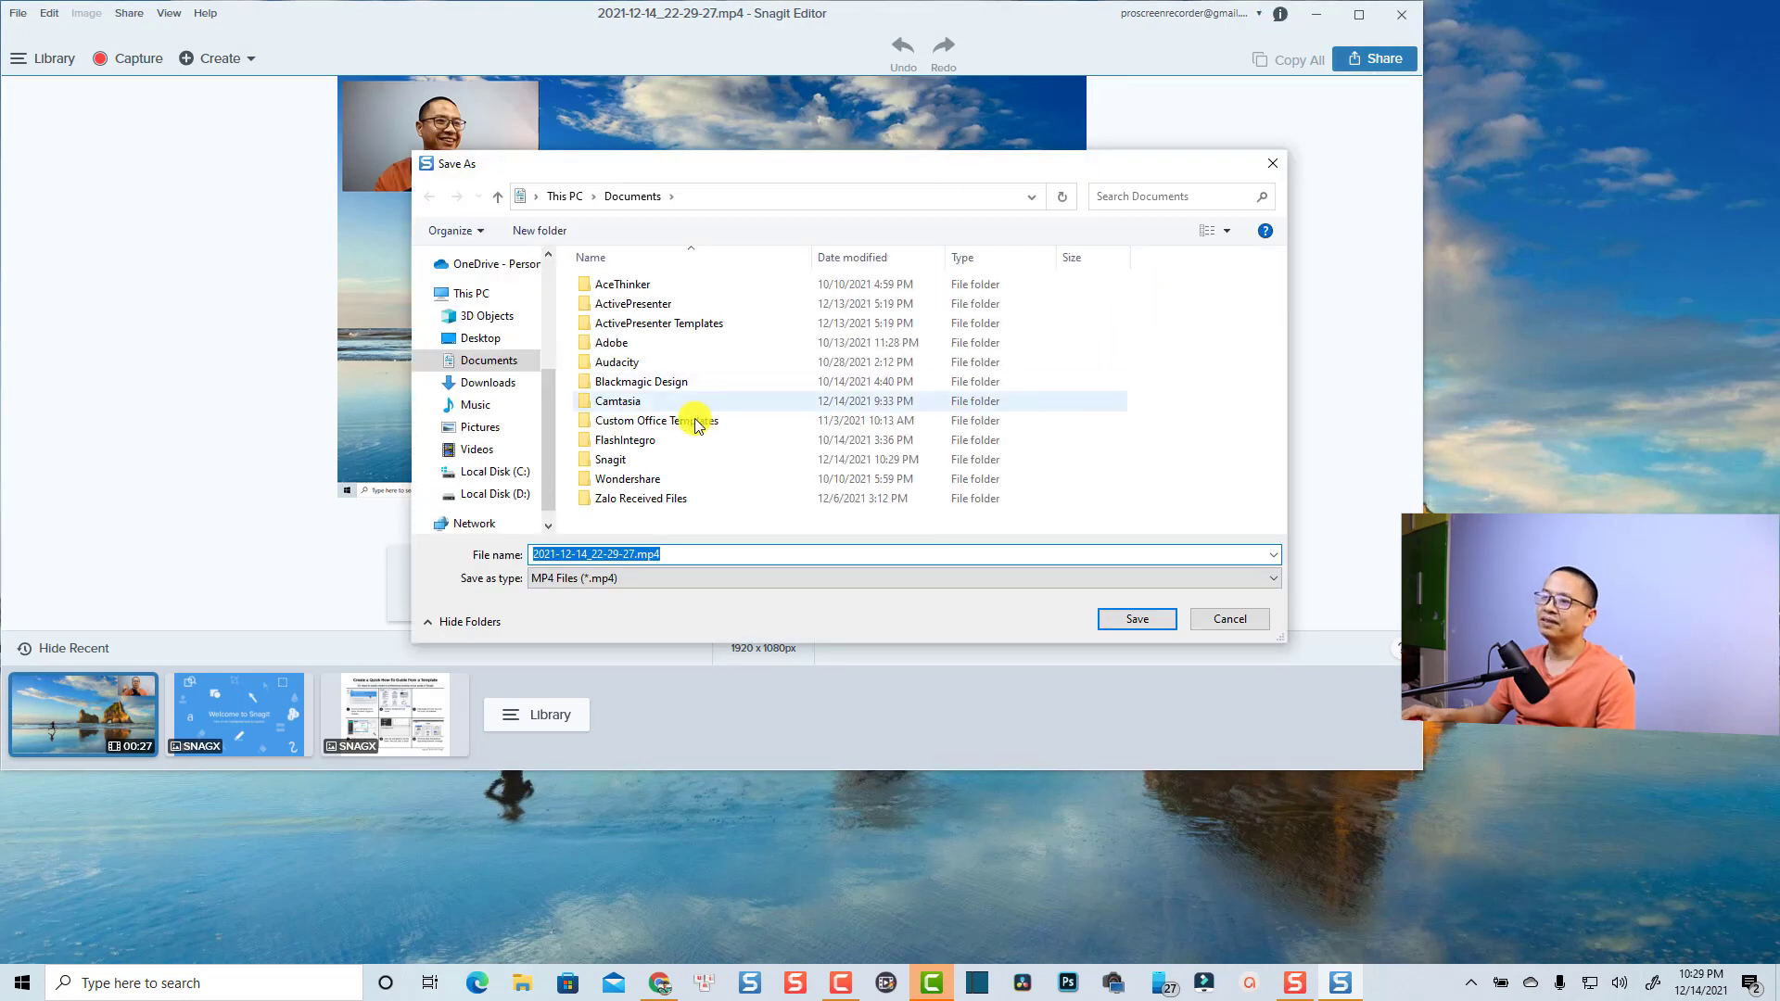
pyautogui.click(471, 293)
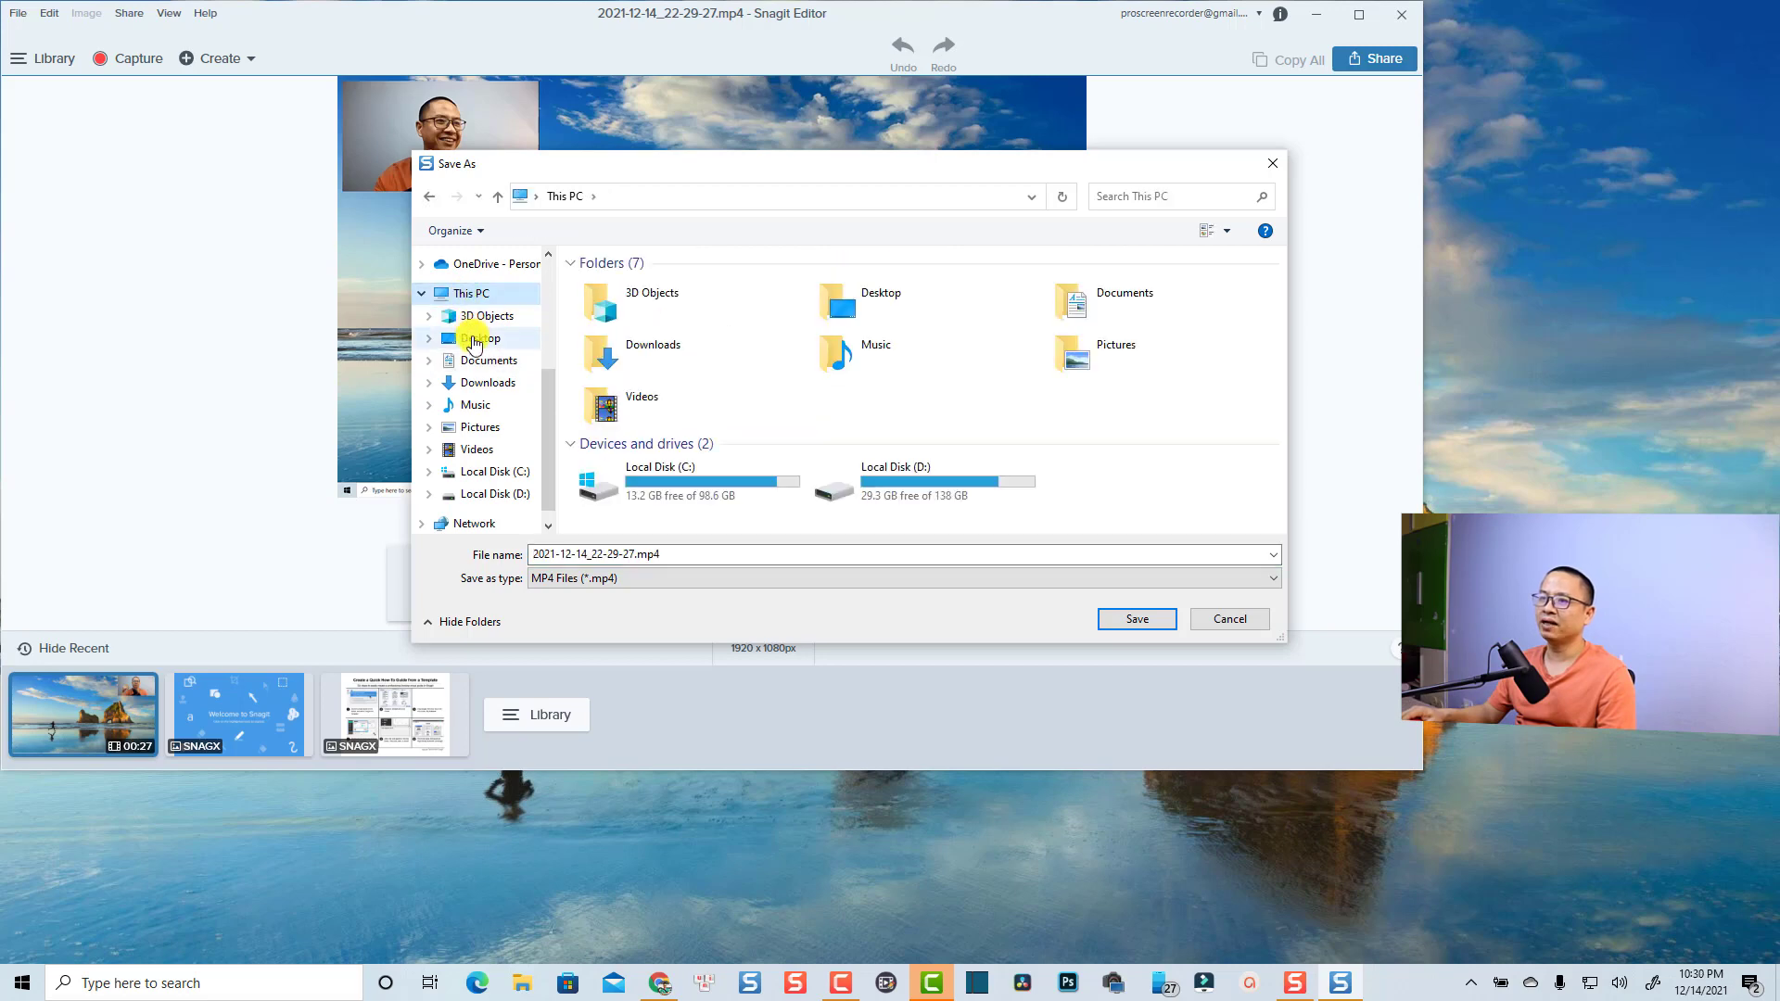
pyautogui.click(475, 340)
pyautogui.click(1139, 624)
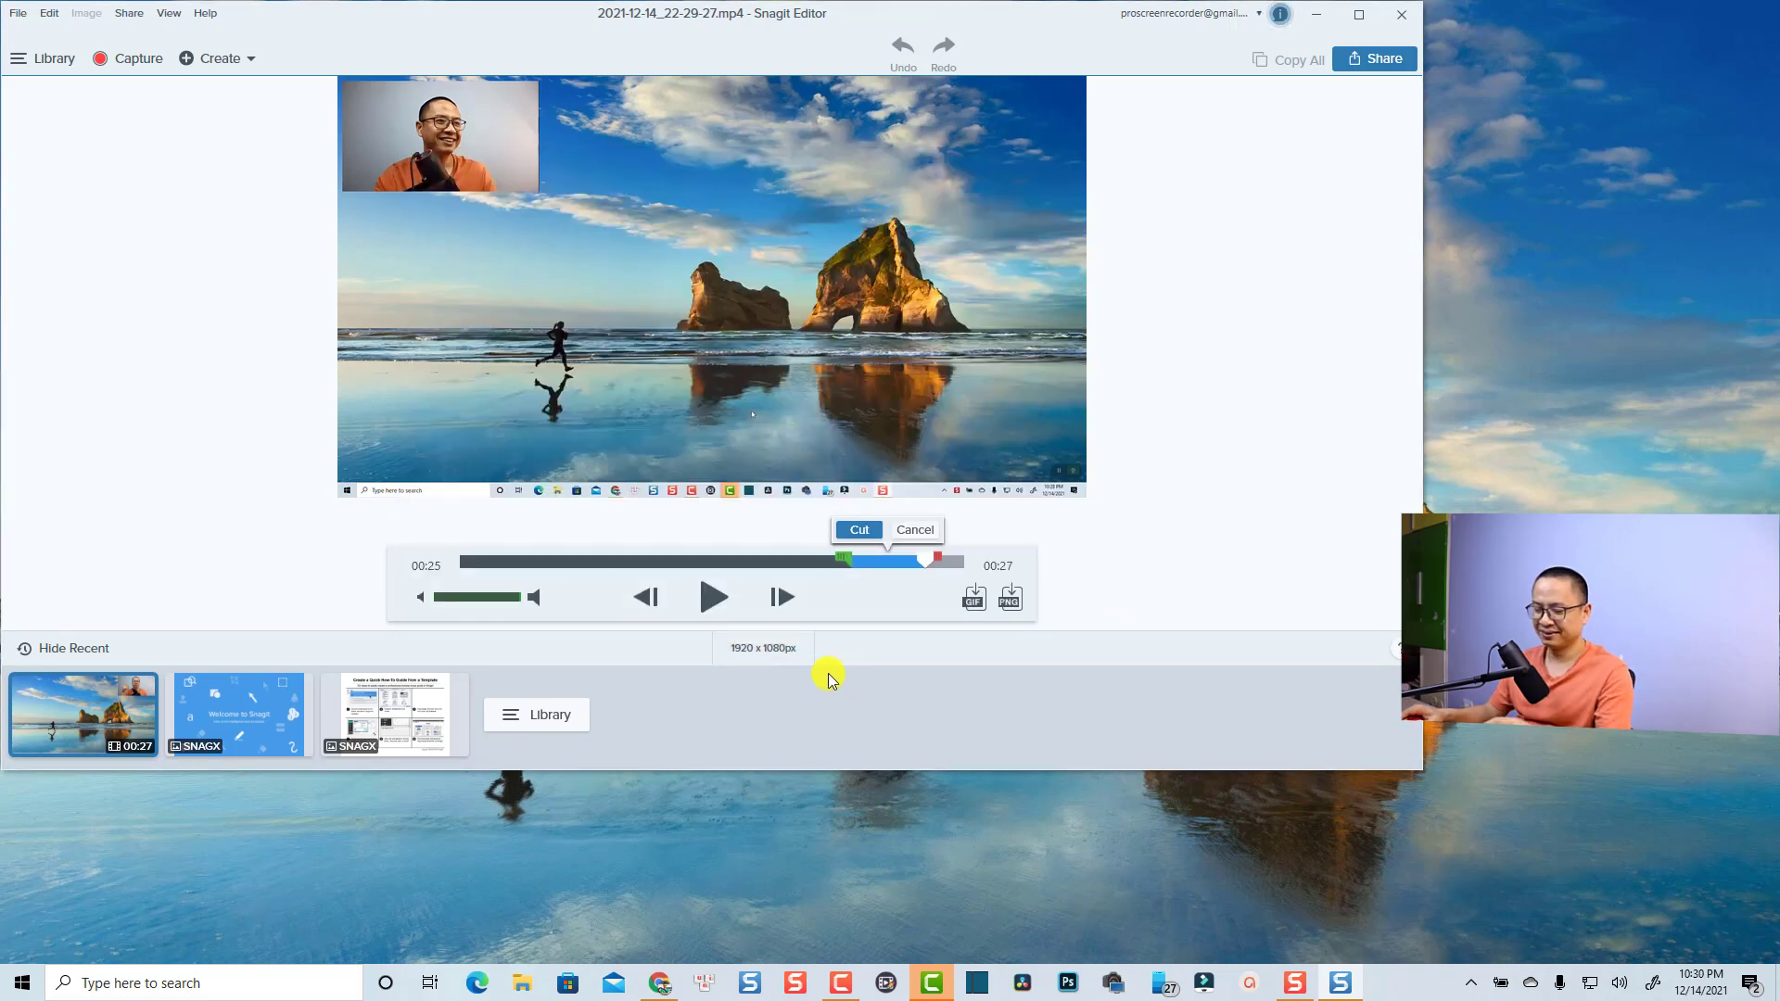
pyautogui.press('super+d')
# Turn on desktop icons and open the 2021-12-14_22-29-27 video from the desktop in Movies & TV.
pyautogui.rightClick(679, 359)
pyautogui.moveTo(638, 378)
pyautogui.click(754, 488)
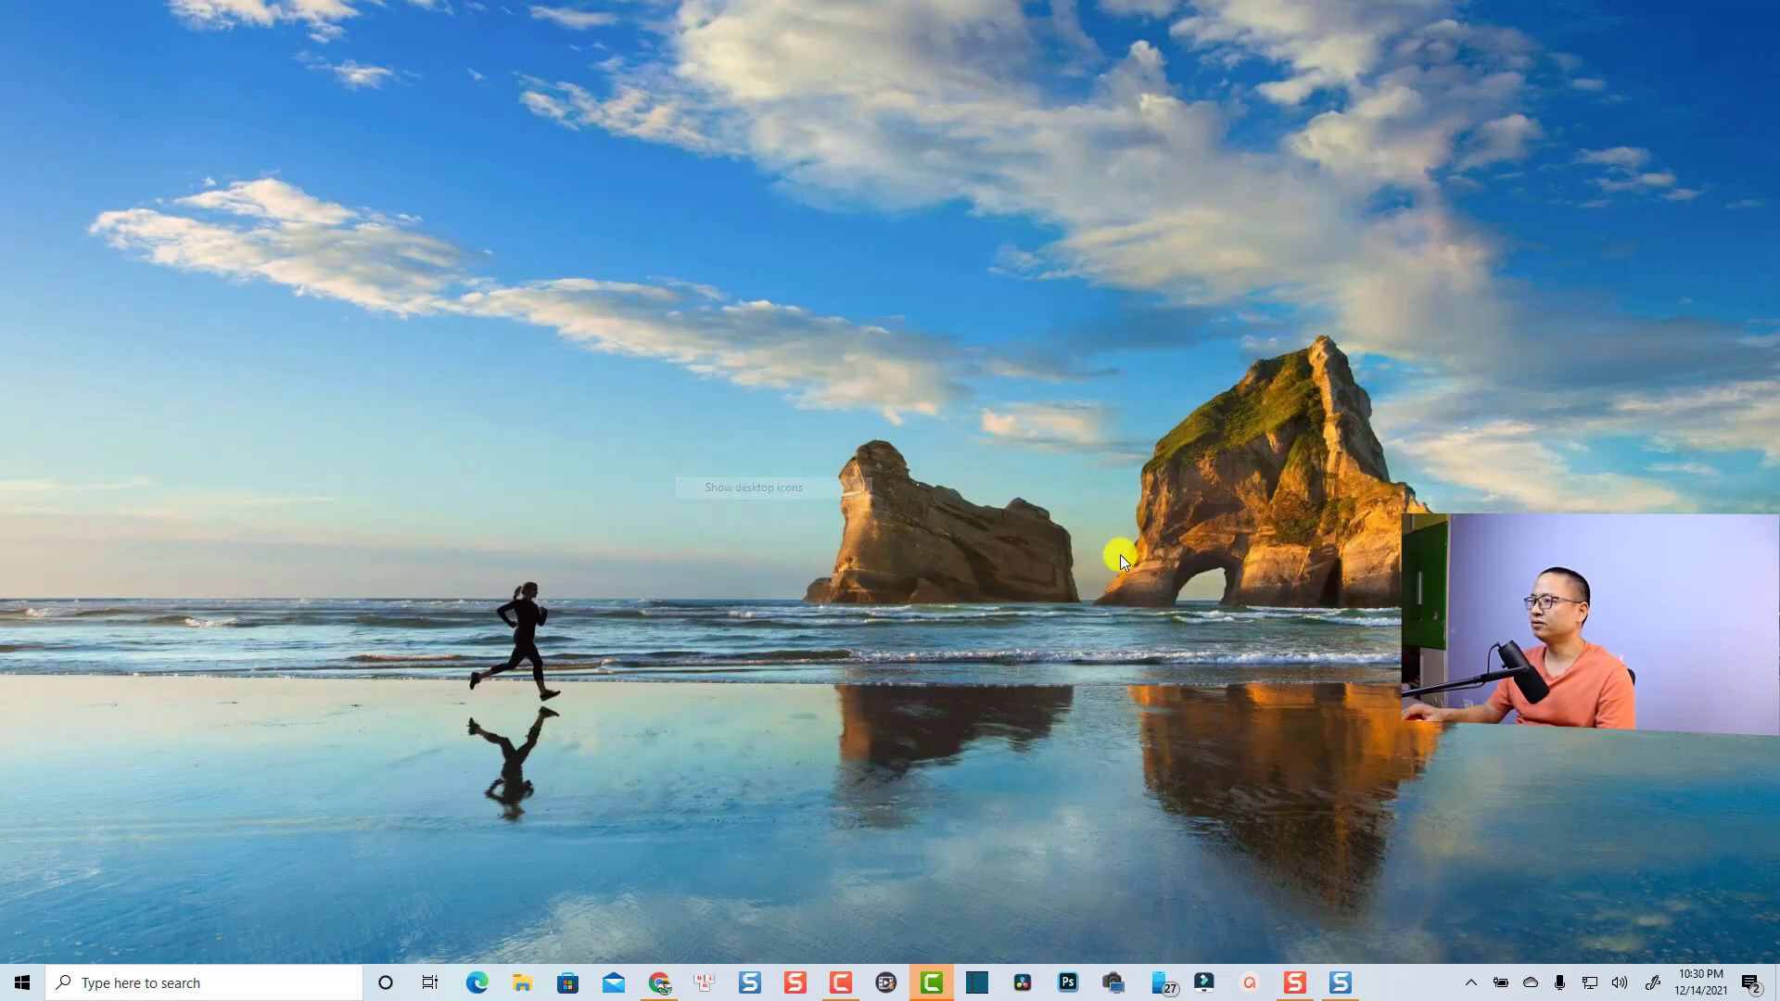
pyautogui.doubleClick(1305, 881)
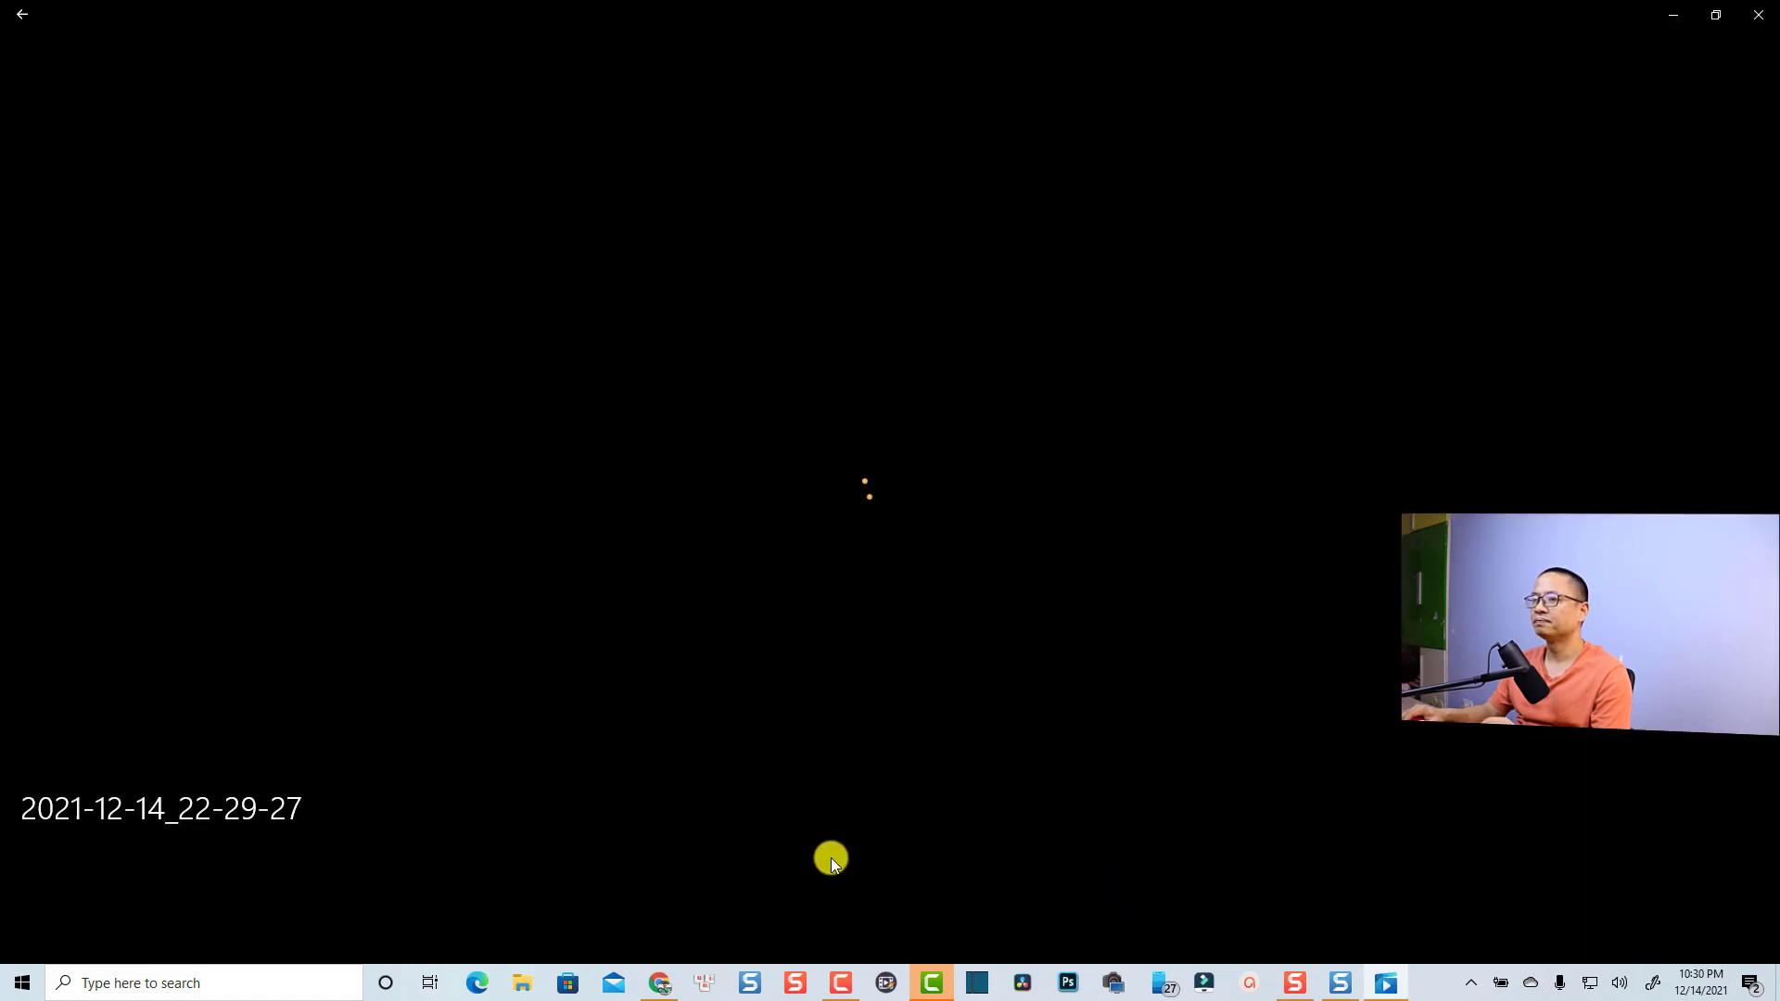